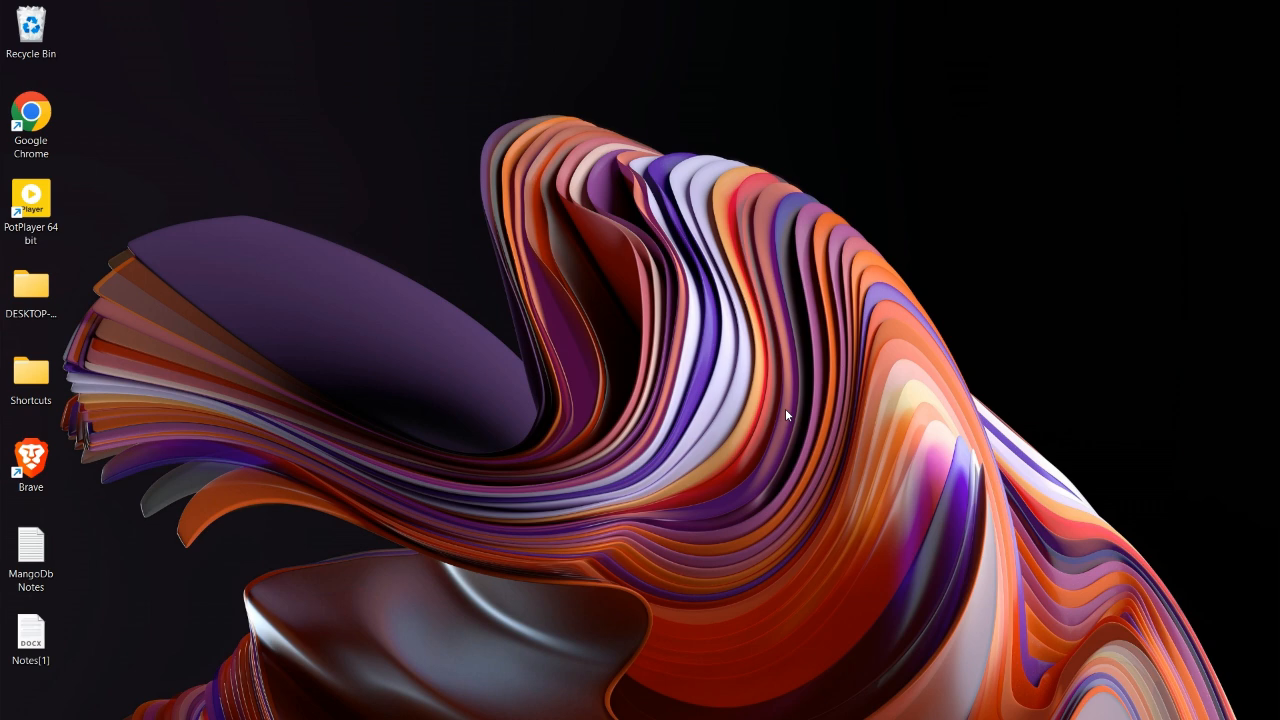
- Open Chrome and search Google for vscode
click(766, 700)
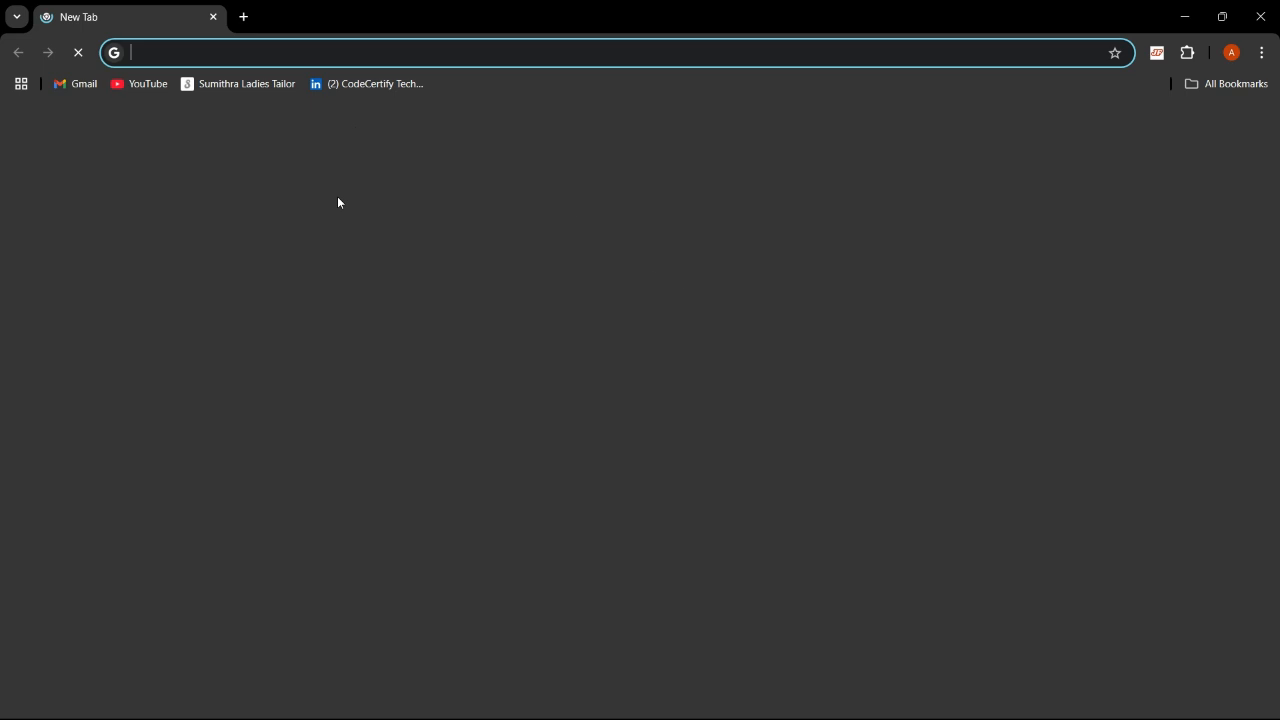
click(479, 332)
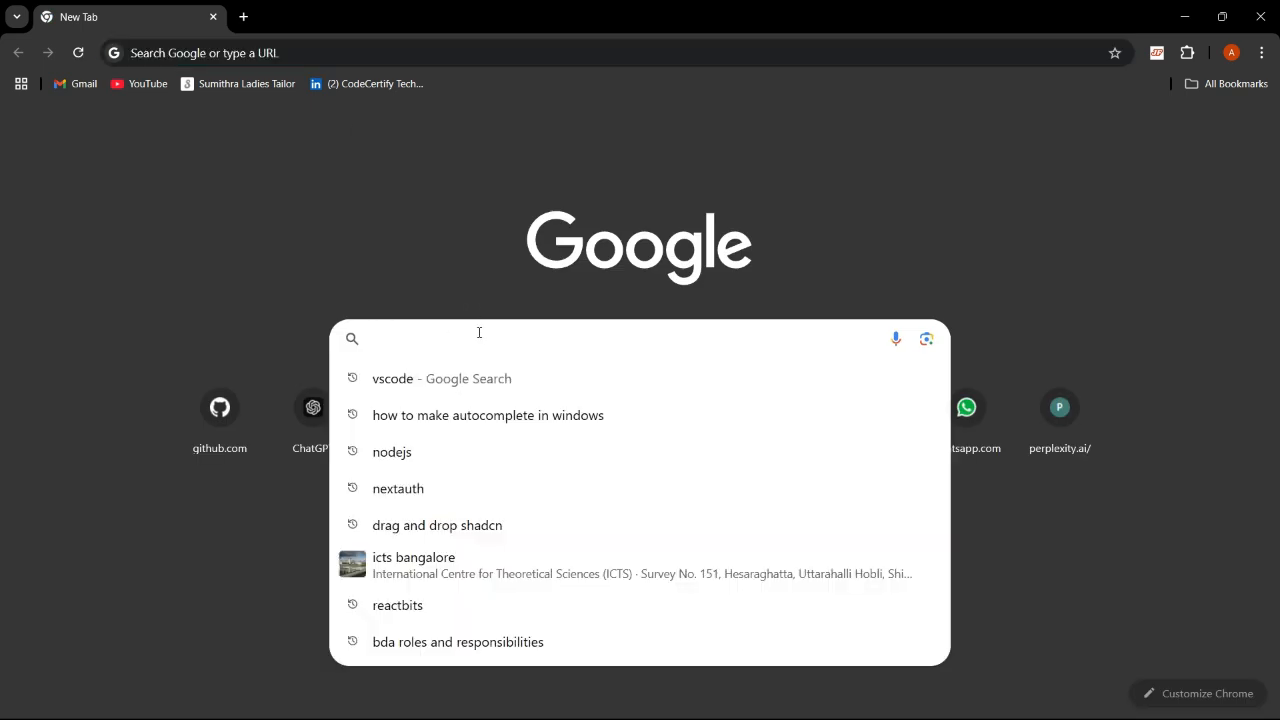
text(vs)
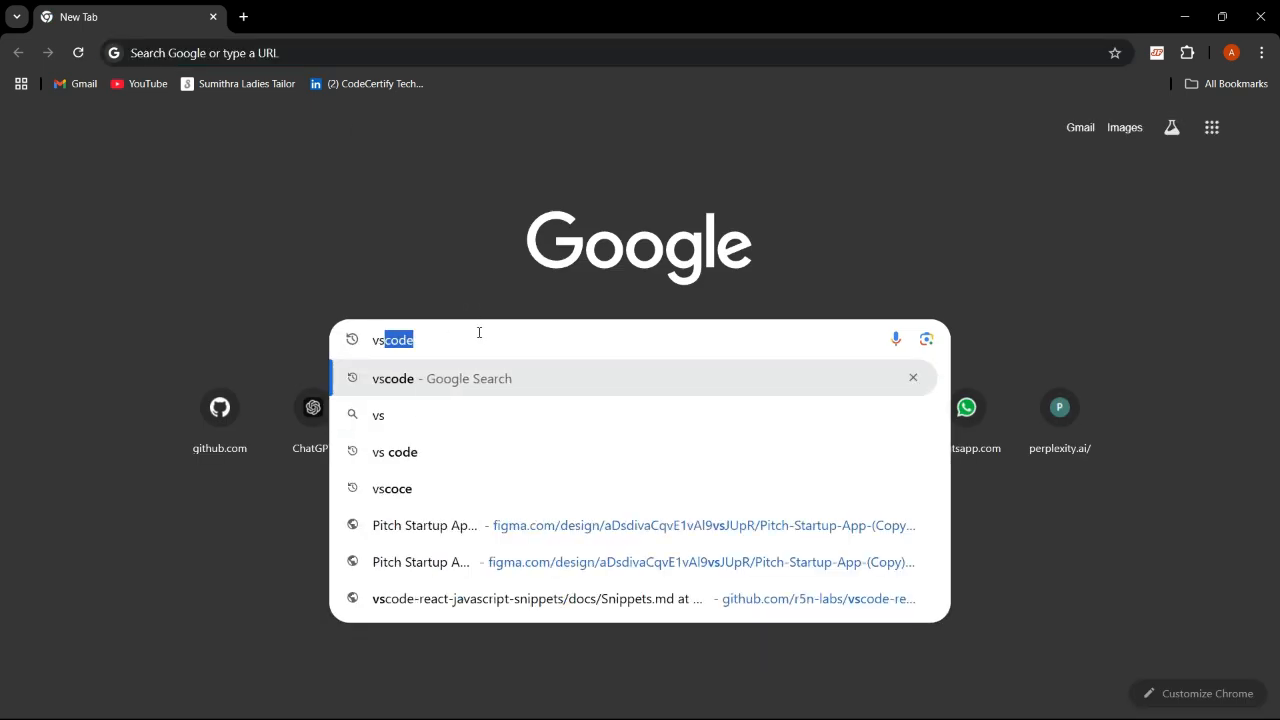
key(Return)
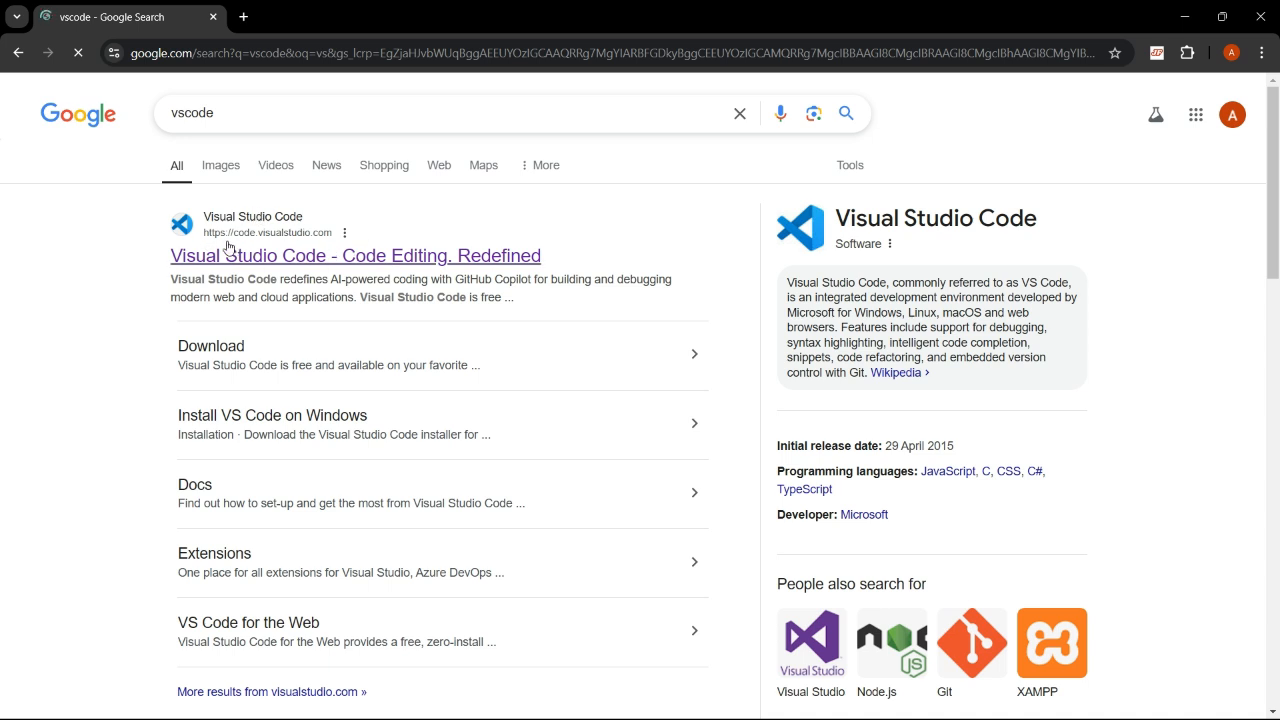
- Go to the Visual Studio Code site, download the Windows user installer, and launch it from the download history
click(293, 266)
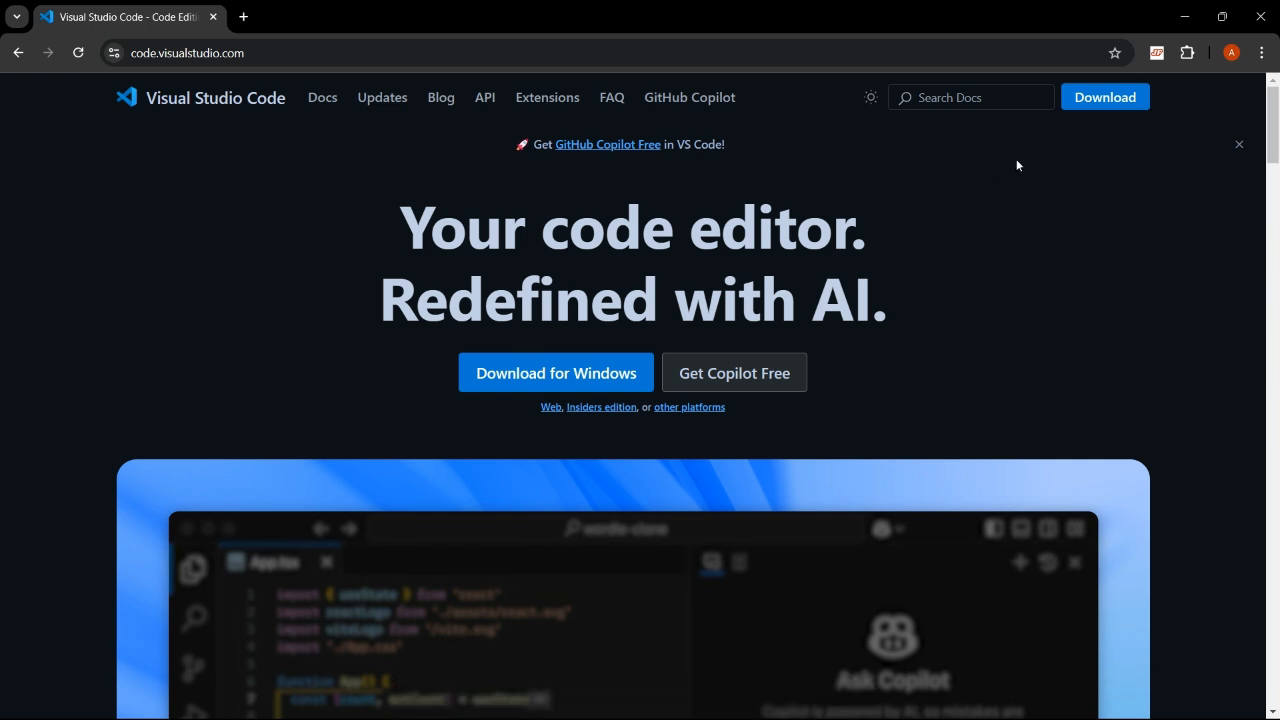
click(1104, 97)
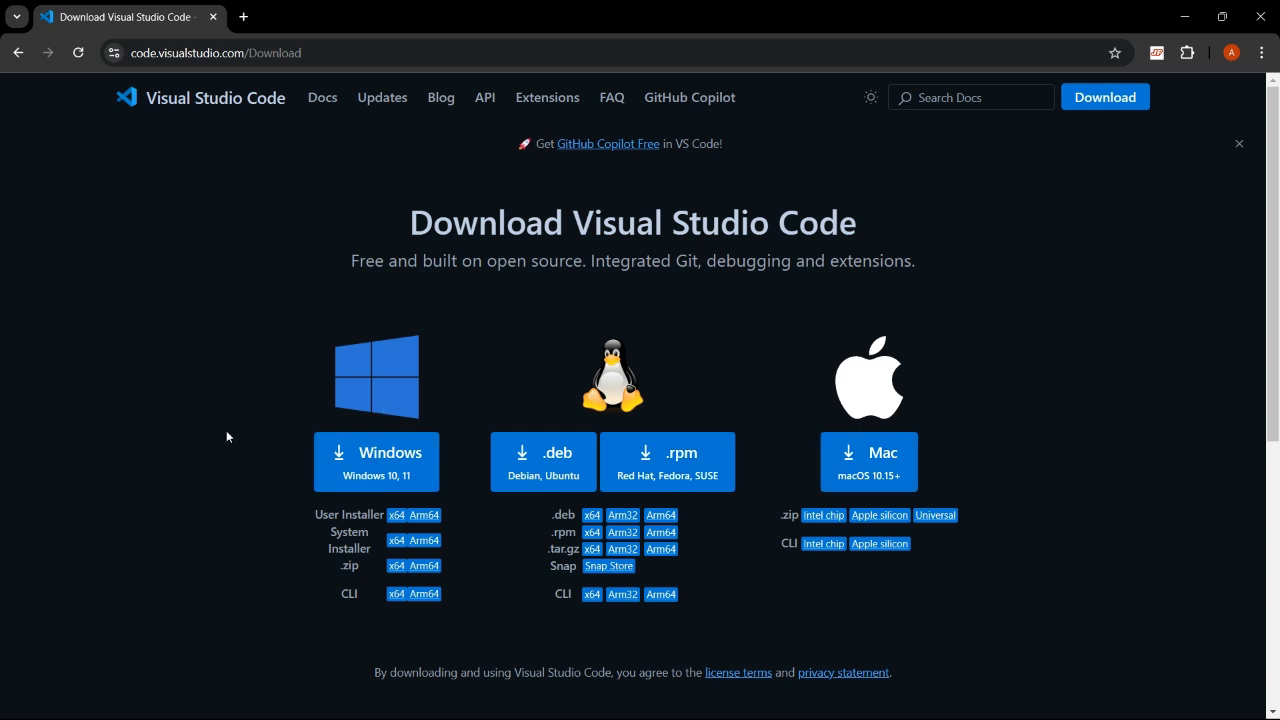
click(414, 474)
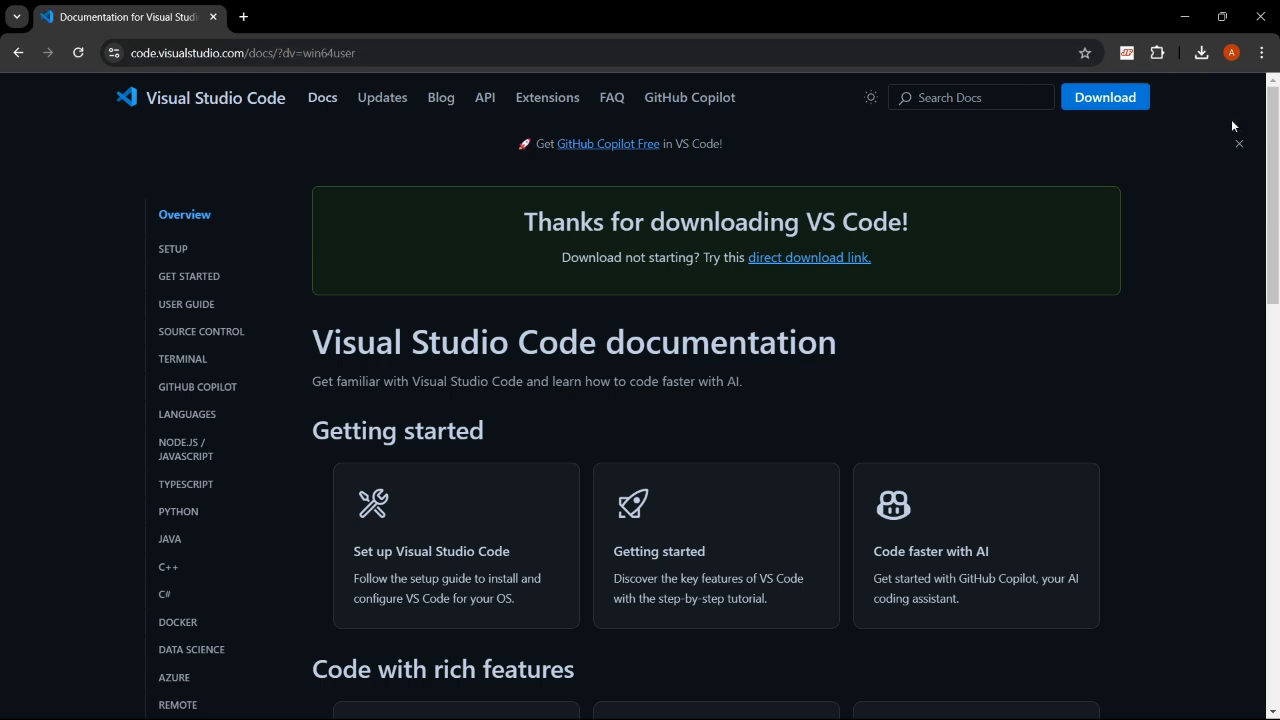
click(1201, 60)
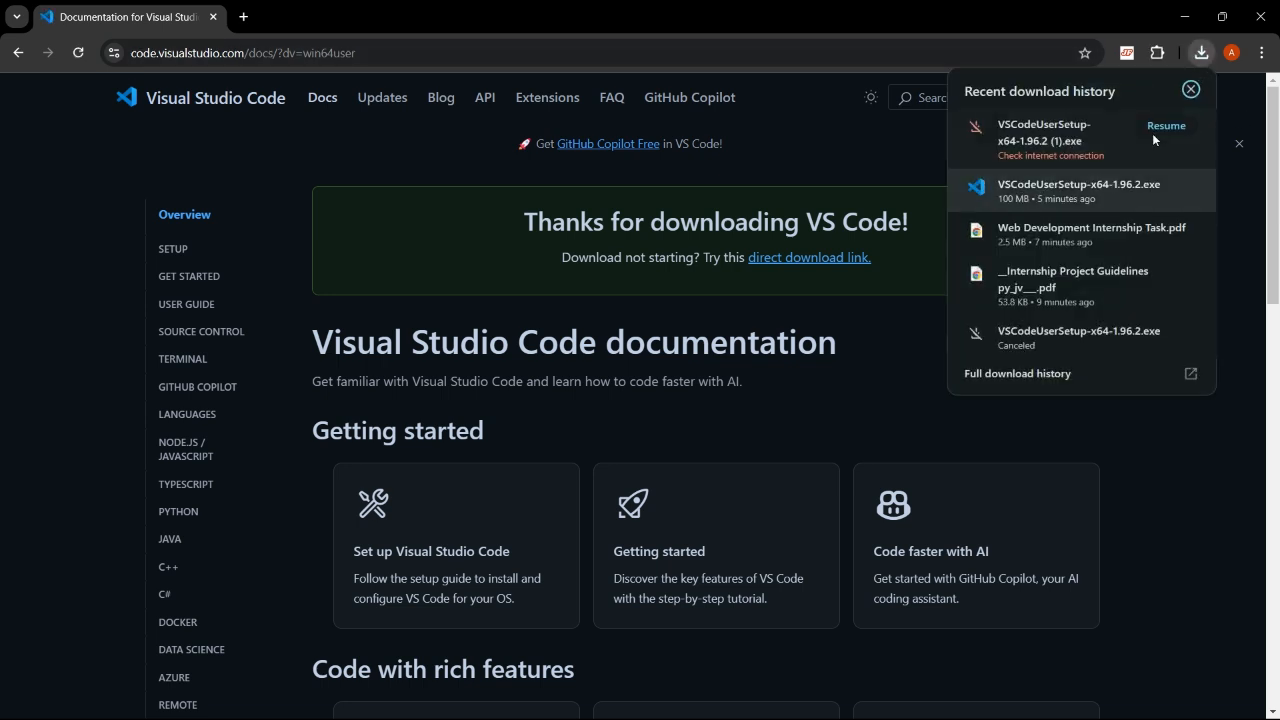
click(1038, 196)
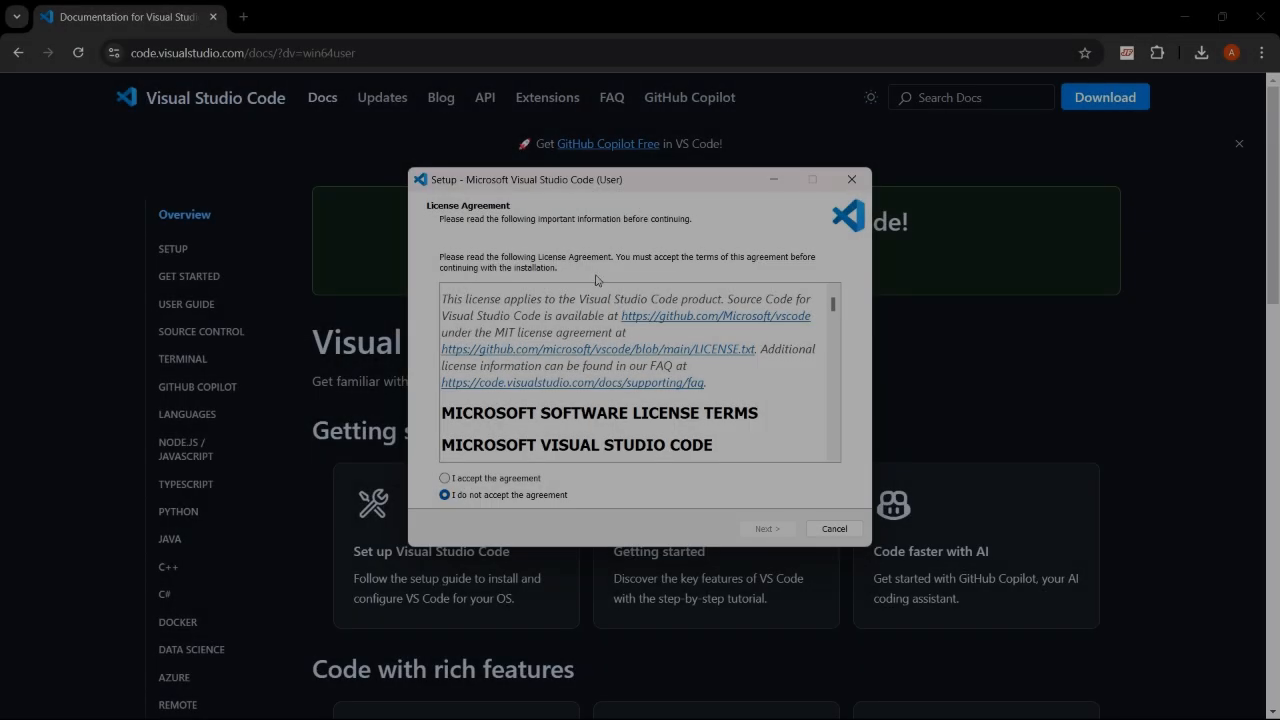
- Read through and accept the license agreement, then continue setup
scroll(510, 288, down, 3)
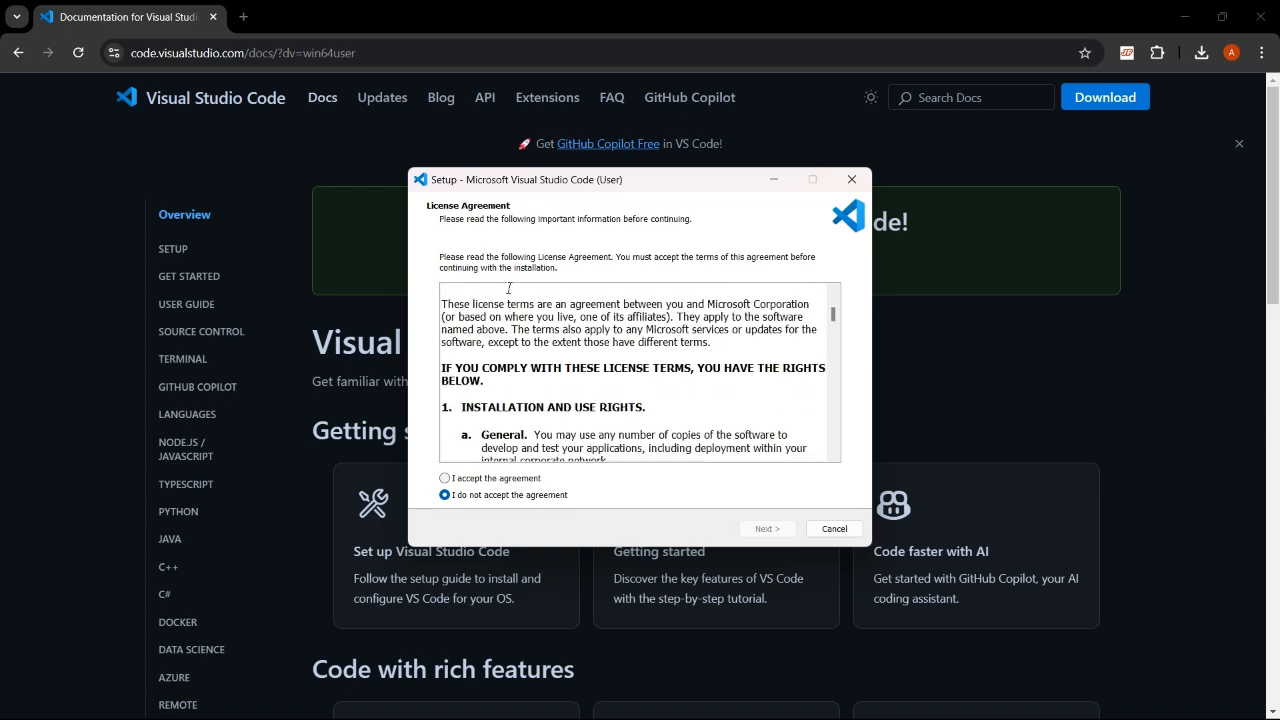
scroll(510, 288, up, 2)
scroll(510, 288, up, 1)
scroll(510, 288, down, 3)
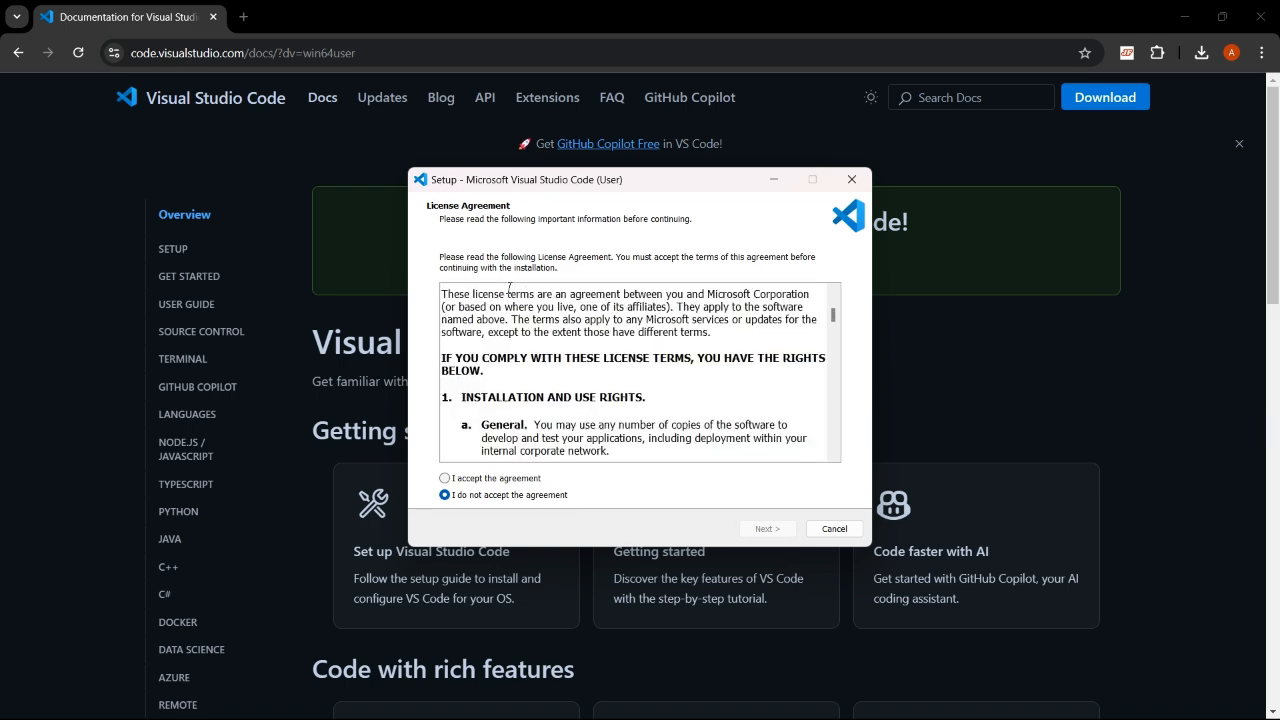
scroll(509, 288, down, 1)
scroll(509, 288, down, 3)
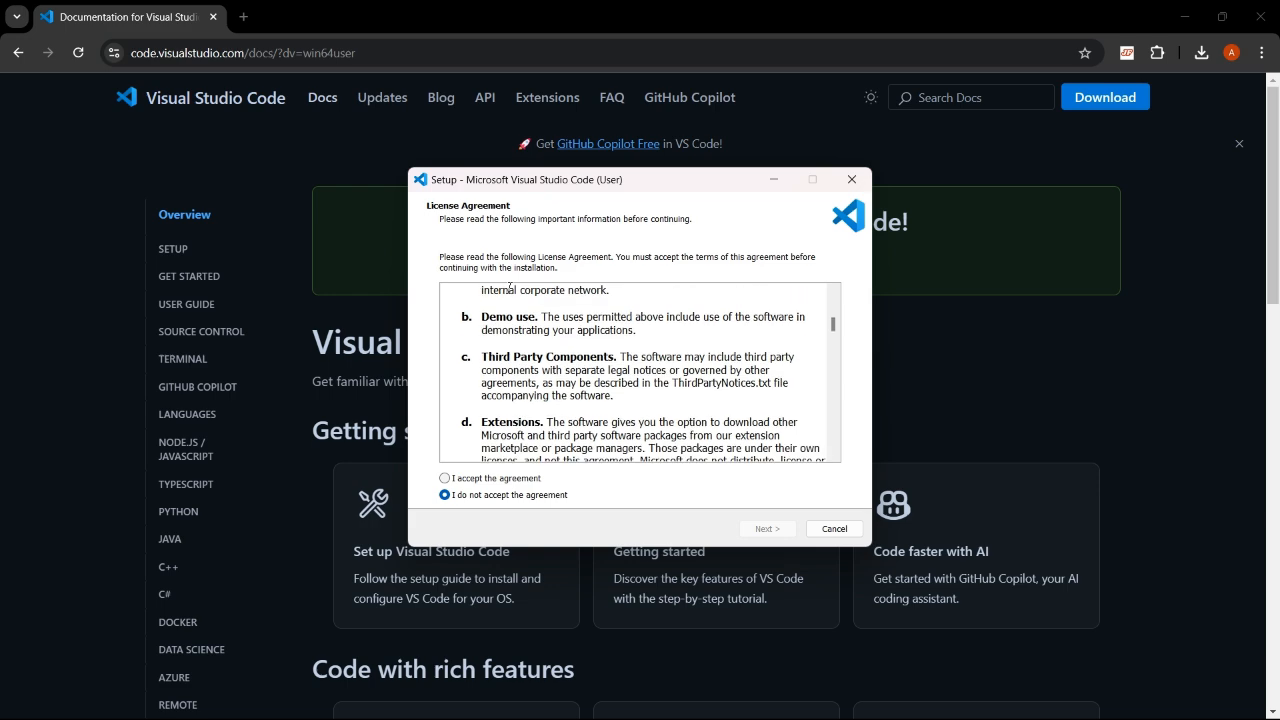
scroll(512, 311, up, 3)
scroll(512, 311, down, 4)
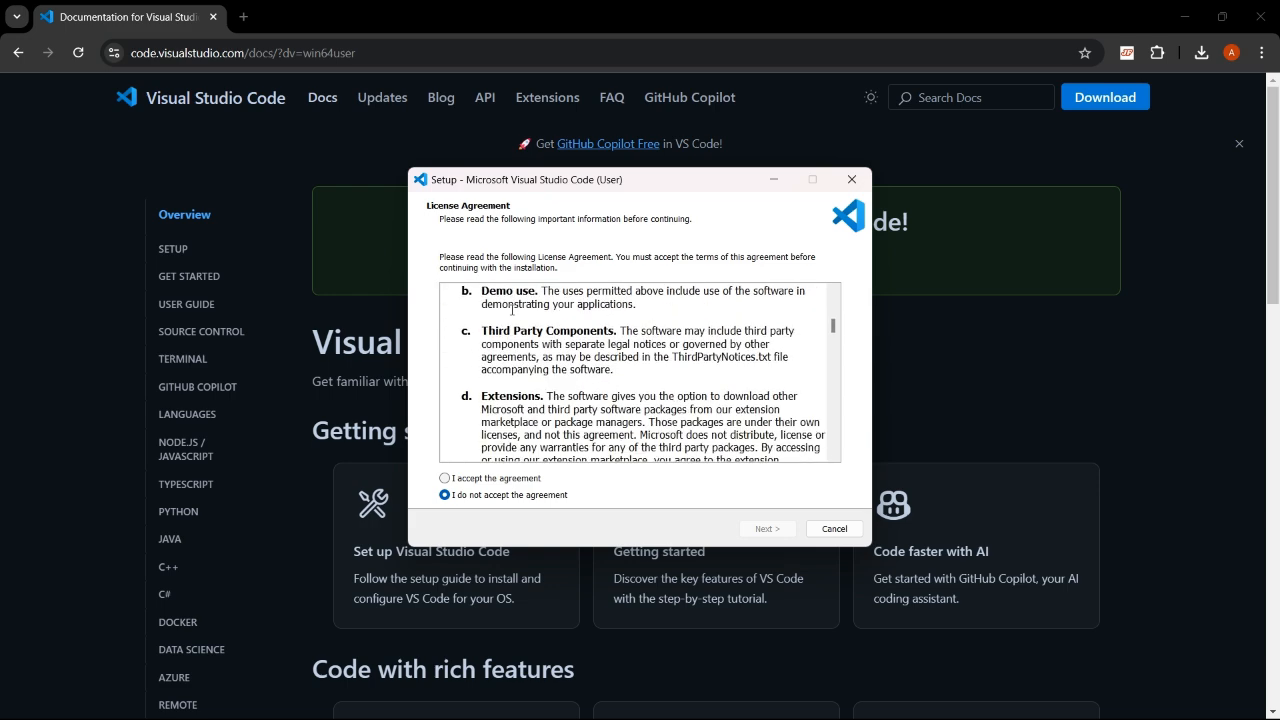
click(496, 482)
click(767, 529)
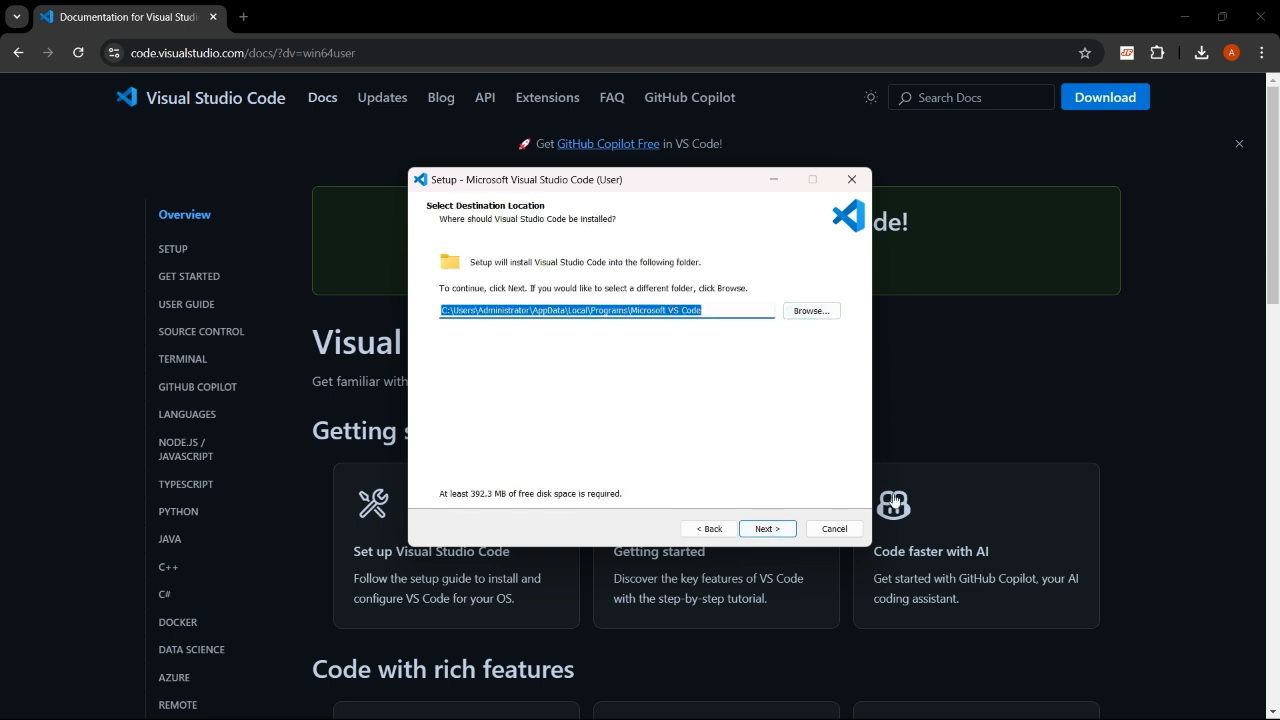
- Keep the default destination folder and the Visual Studio Code Start Menu folder
click(767, 529)
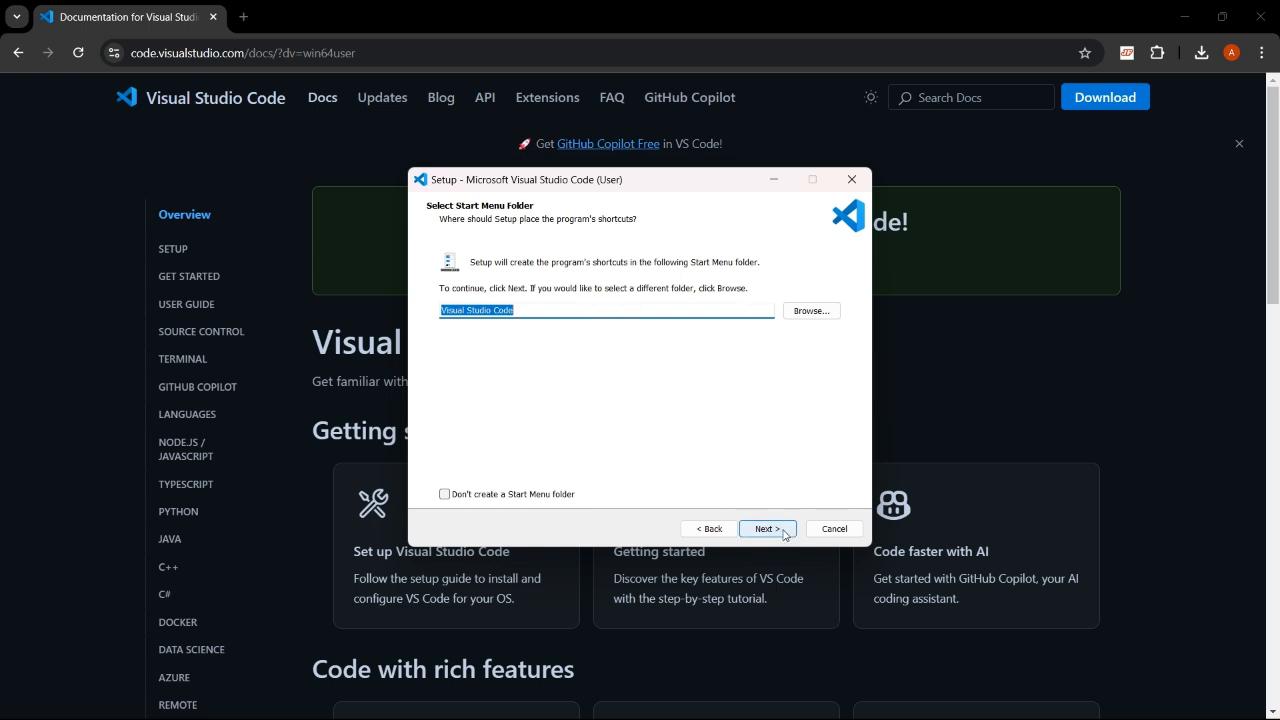
click(748, 529)
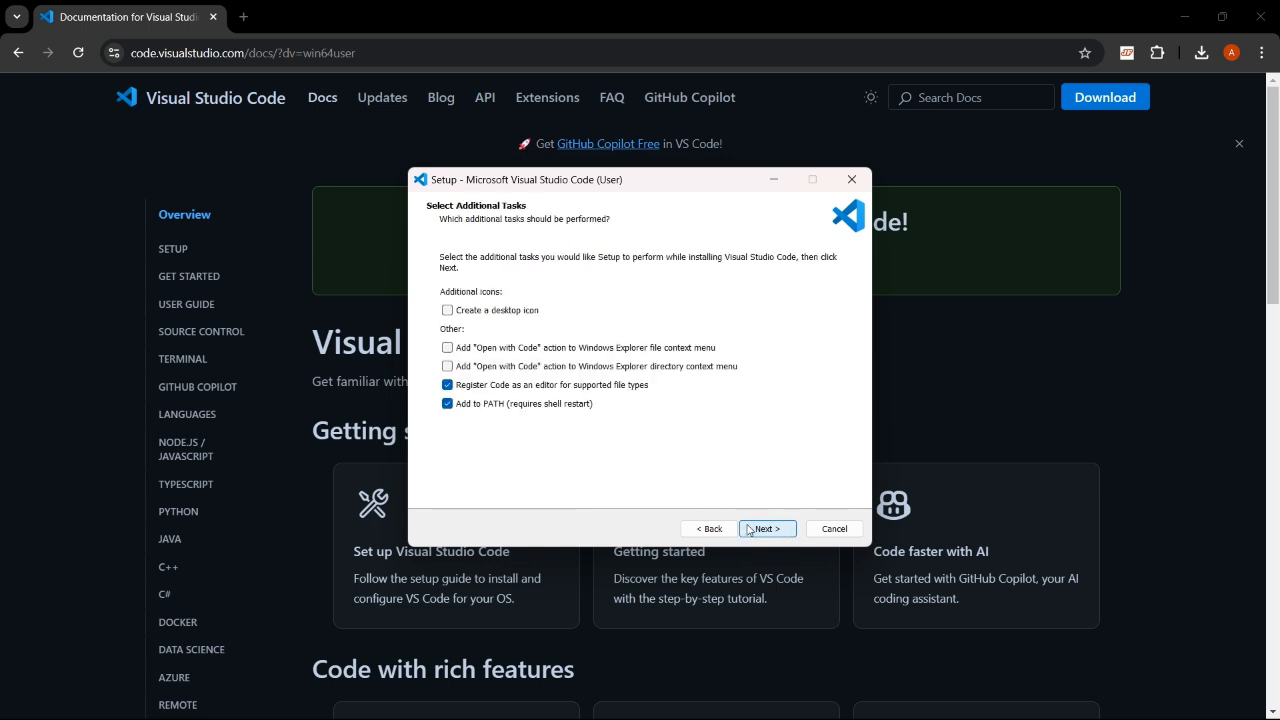
- Enable the desktop icon and both "Open with Code" context menu options, then start the installation
click(447, 348)
click(447, 366)
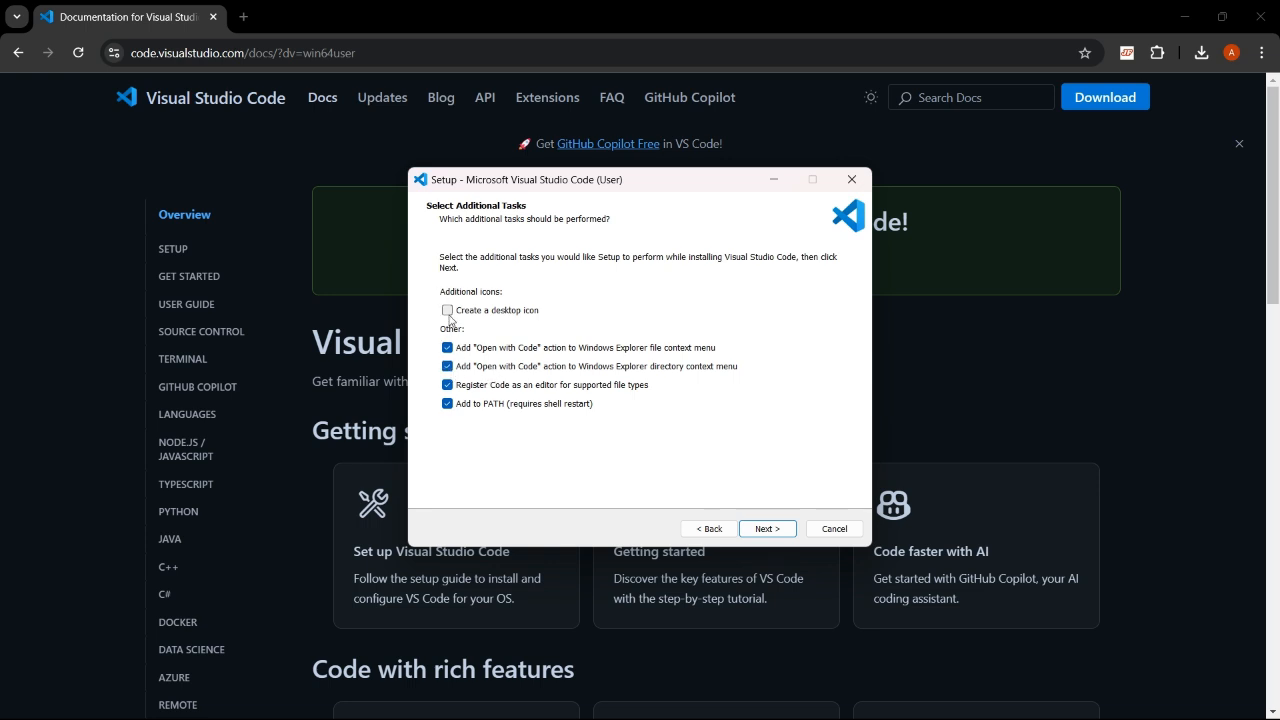
click(447, 311)
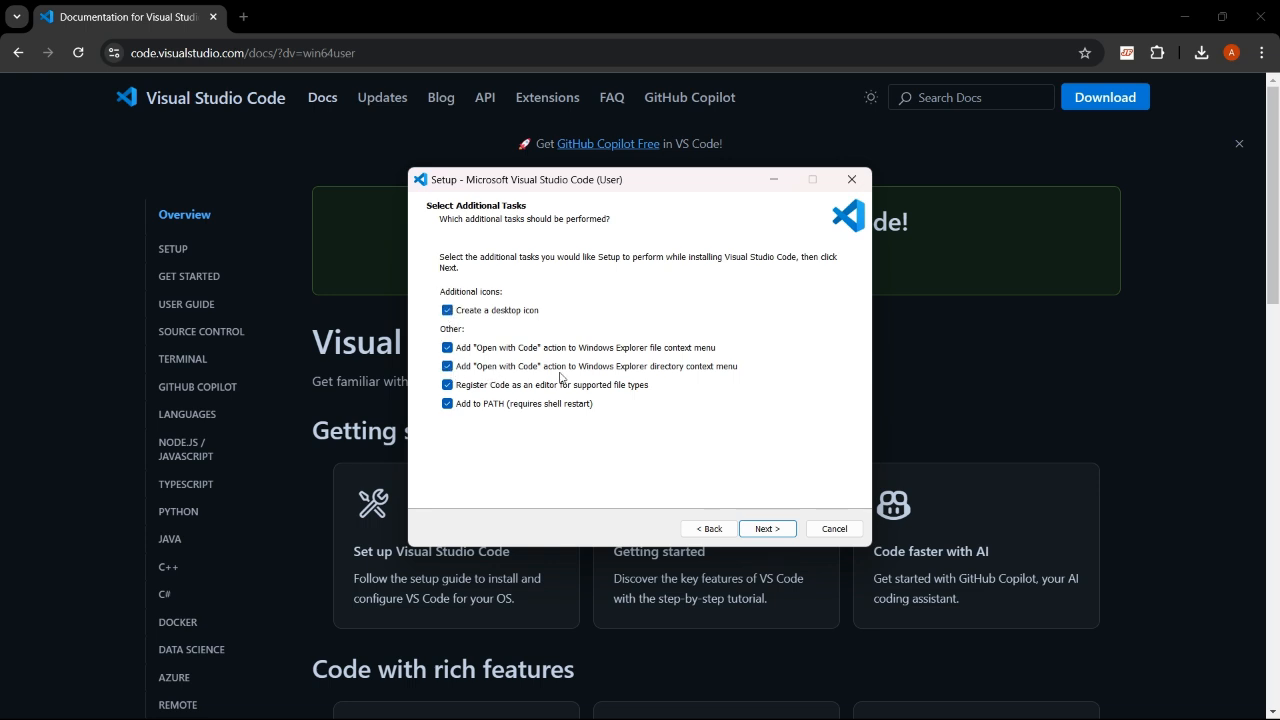
click(762, 535)
click(767, 529)
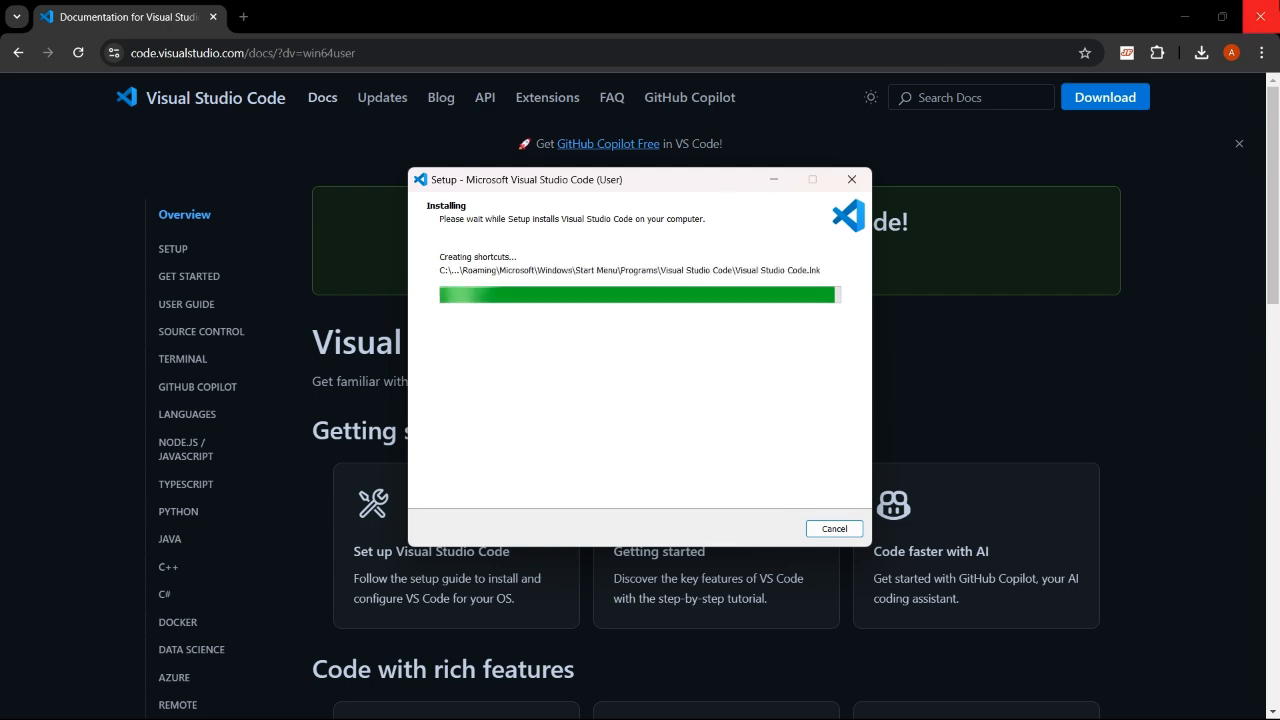
- Close the browser, finish setup with Launch Visual Studio Code checked, and maximize the editor window
click(1262, 16)
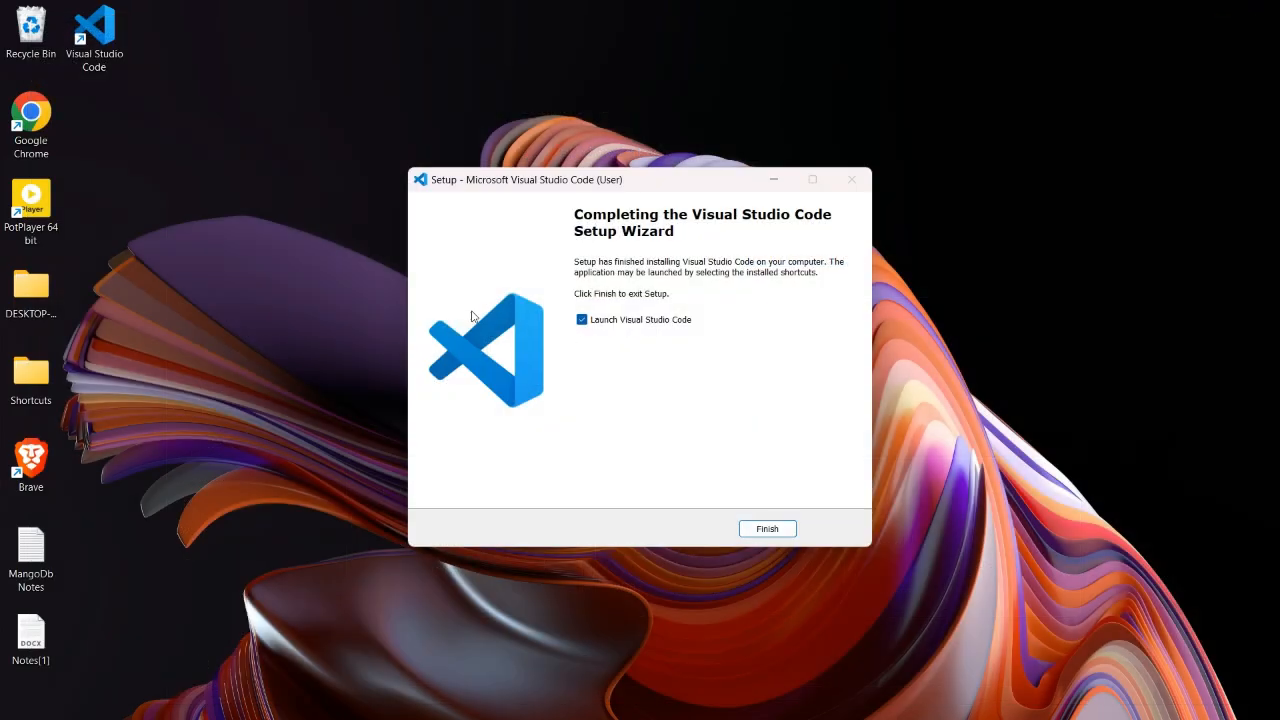
click(767, 529)
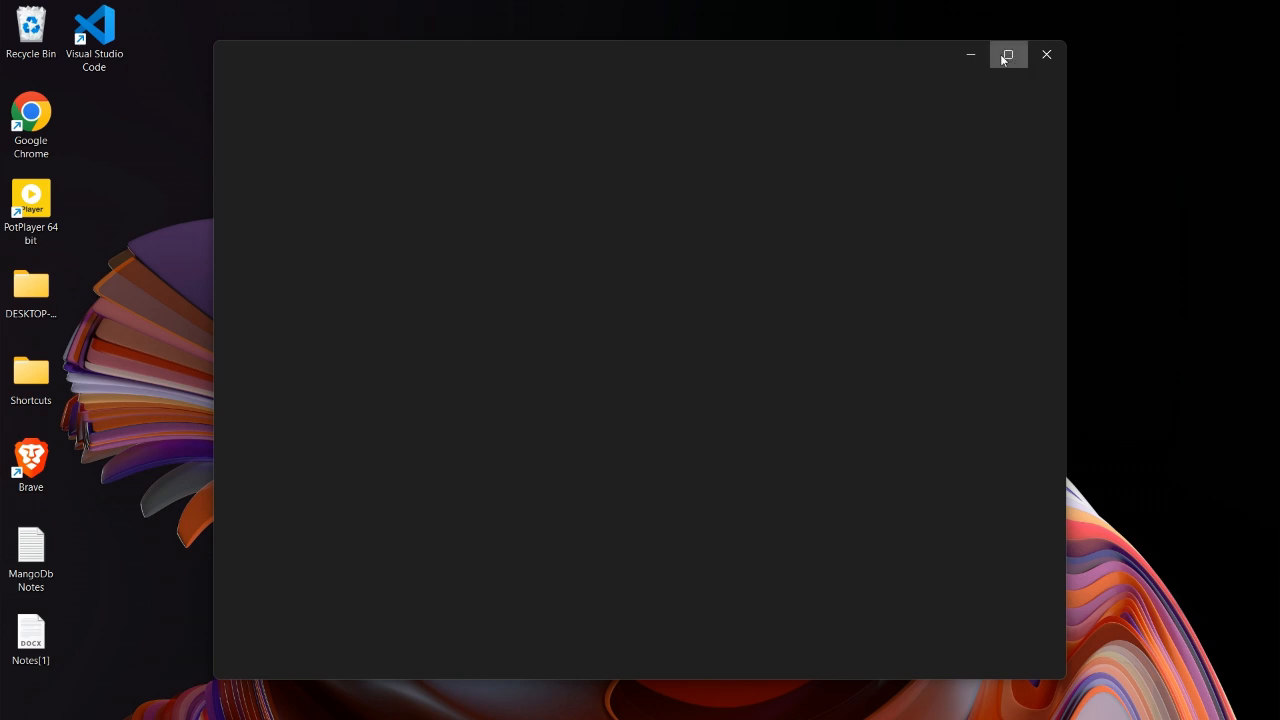
click(1005, 54)
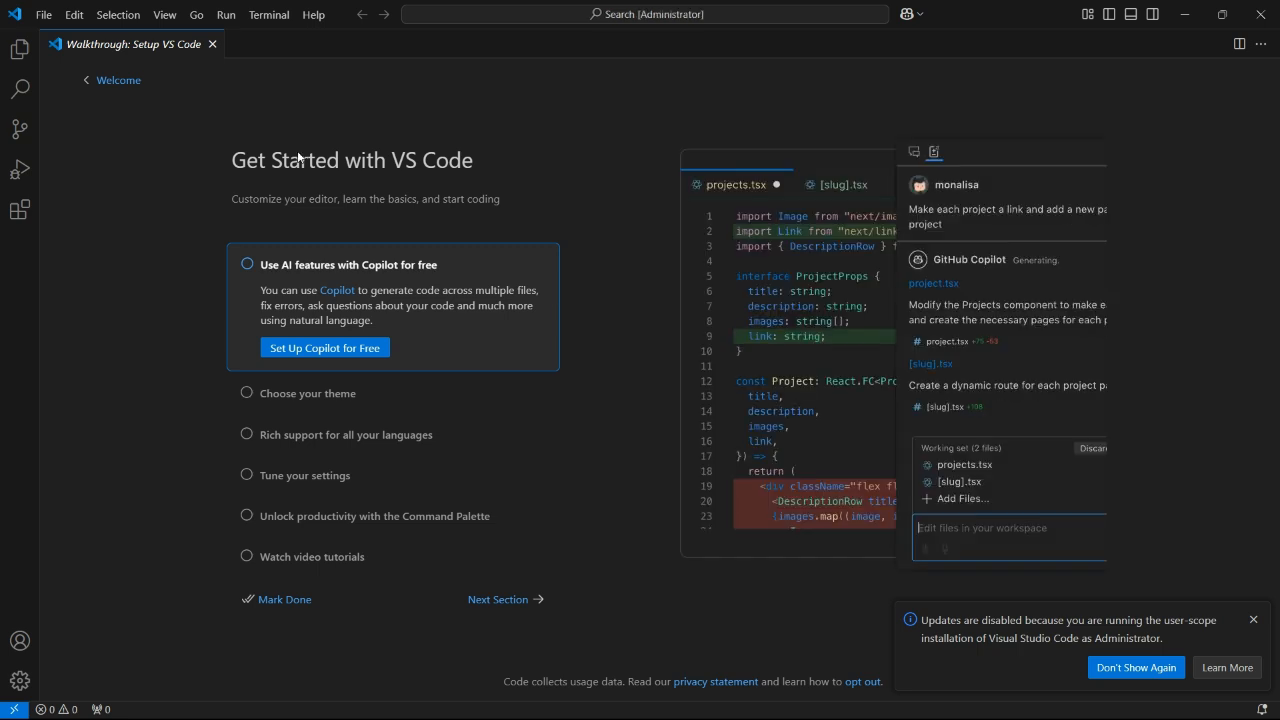
- Close the walkthrough tab and browse the Explorer, Search, Source Control and Extensions sidebar views
click(213, 45)
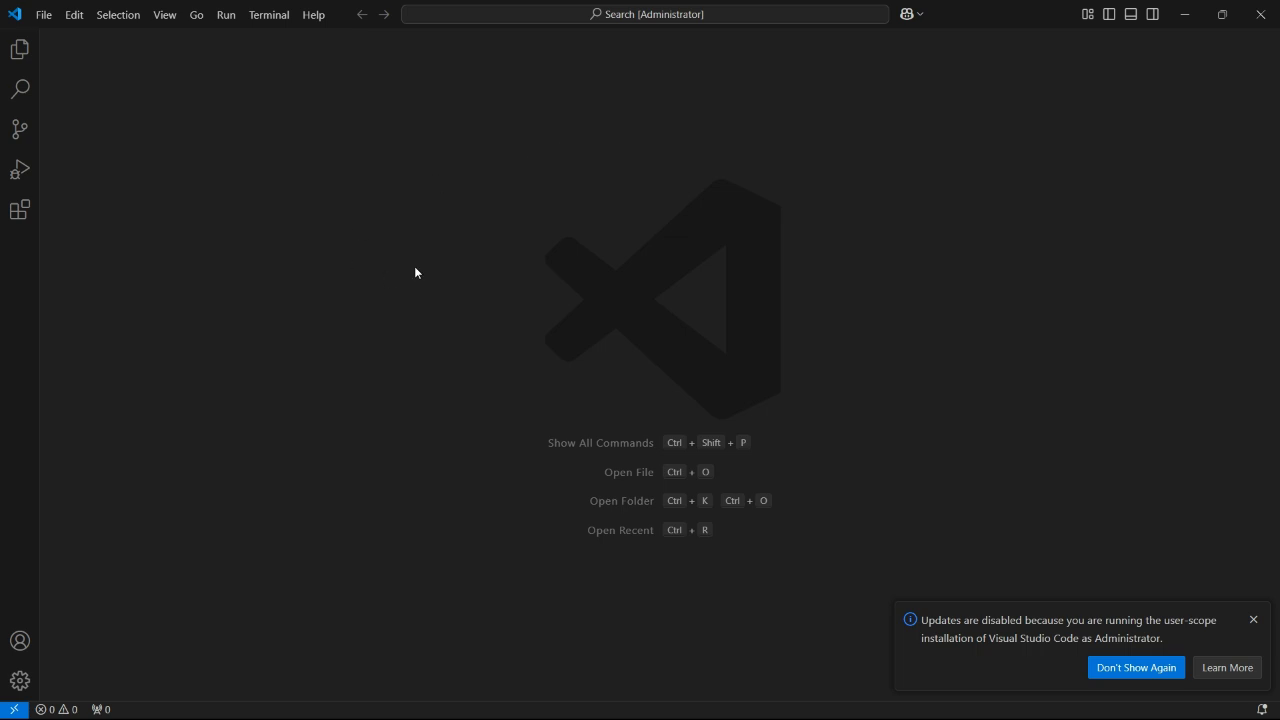
click(19, 50)
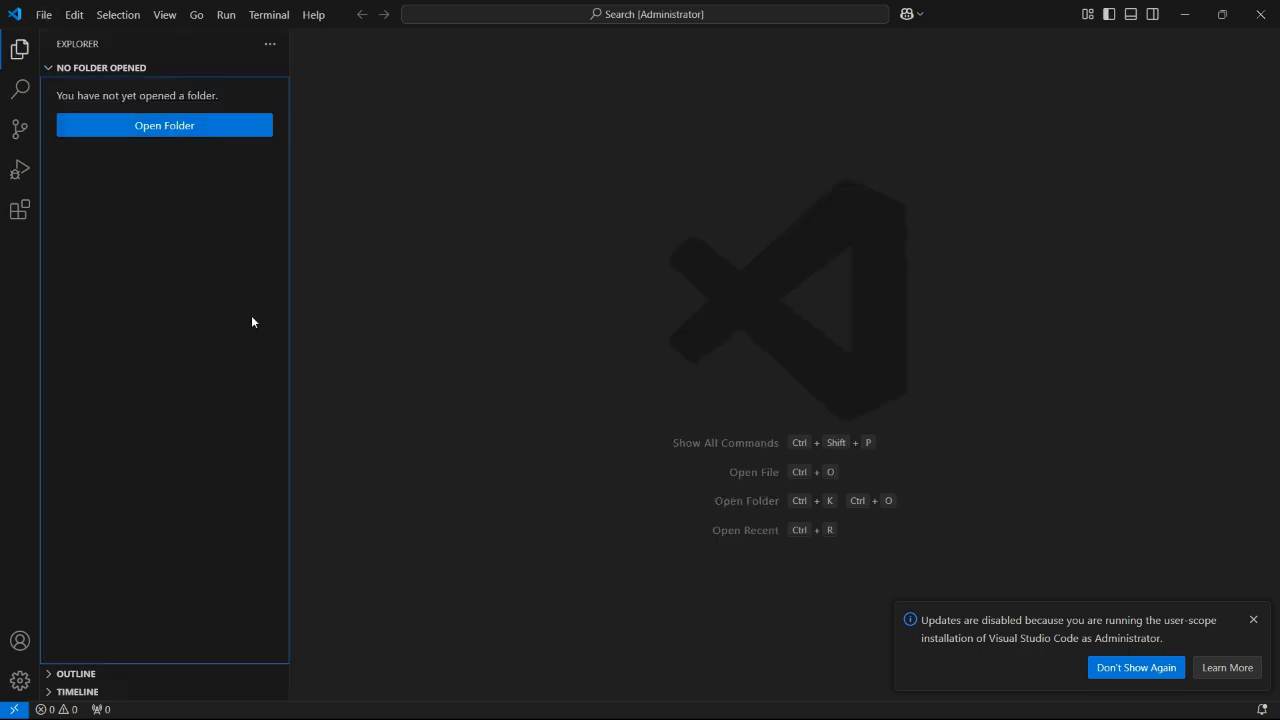
click(20, 89)
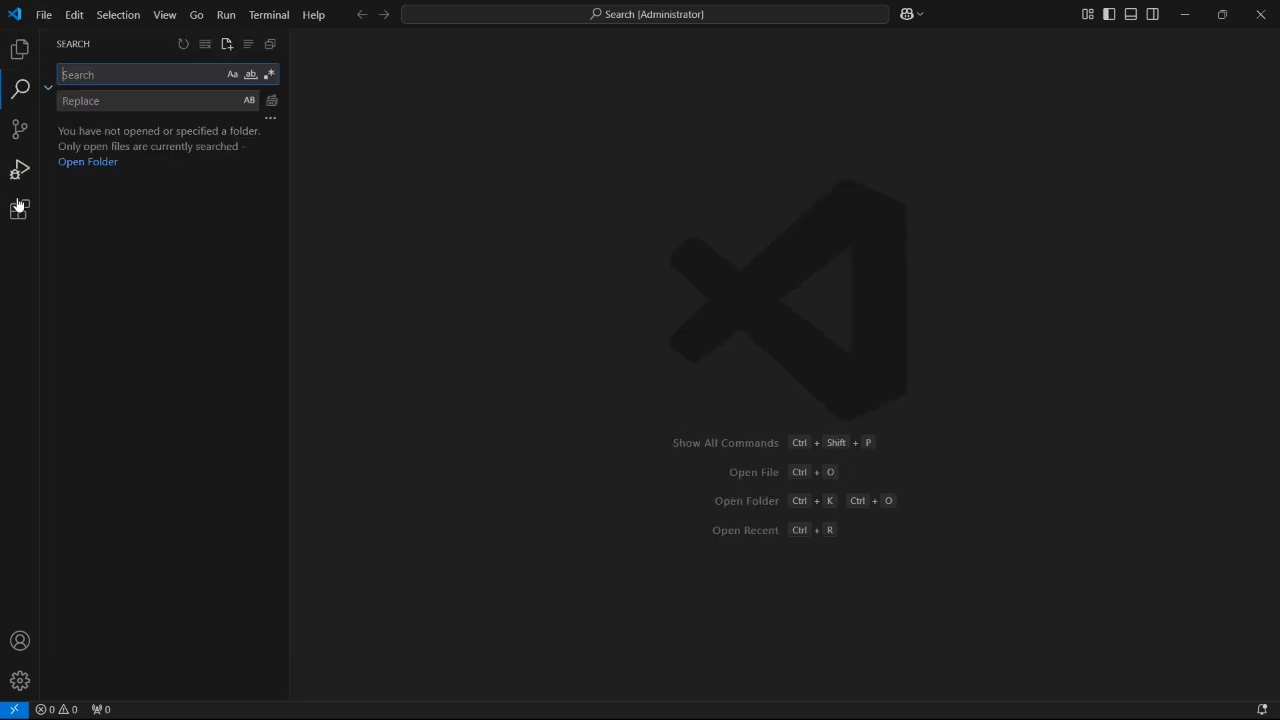
click(20, 131)
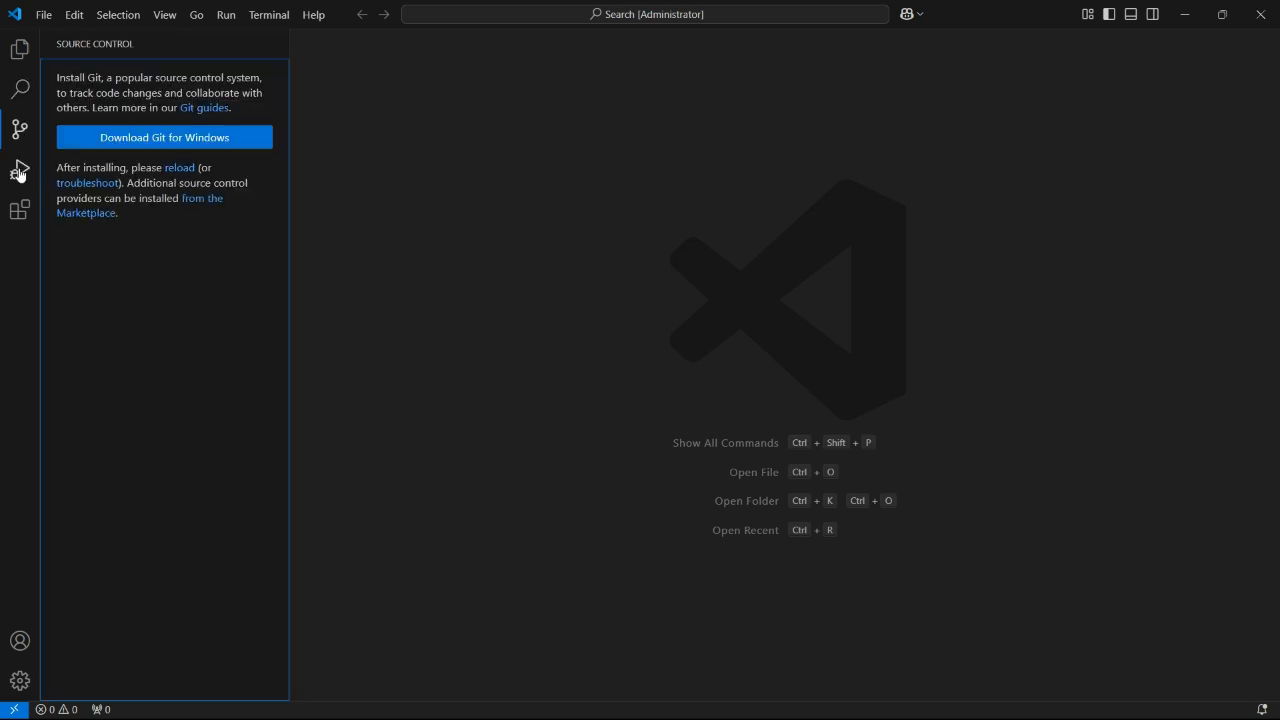
click(19, 50)
click(19, 210)
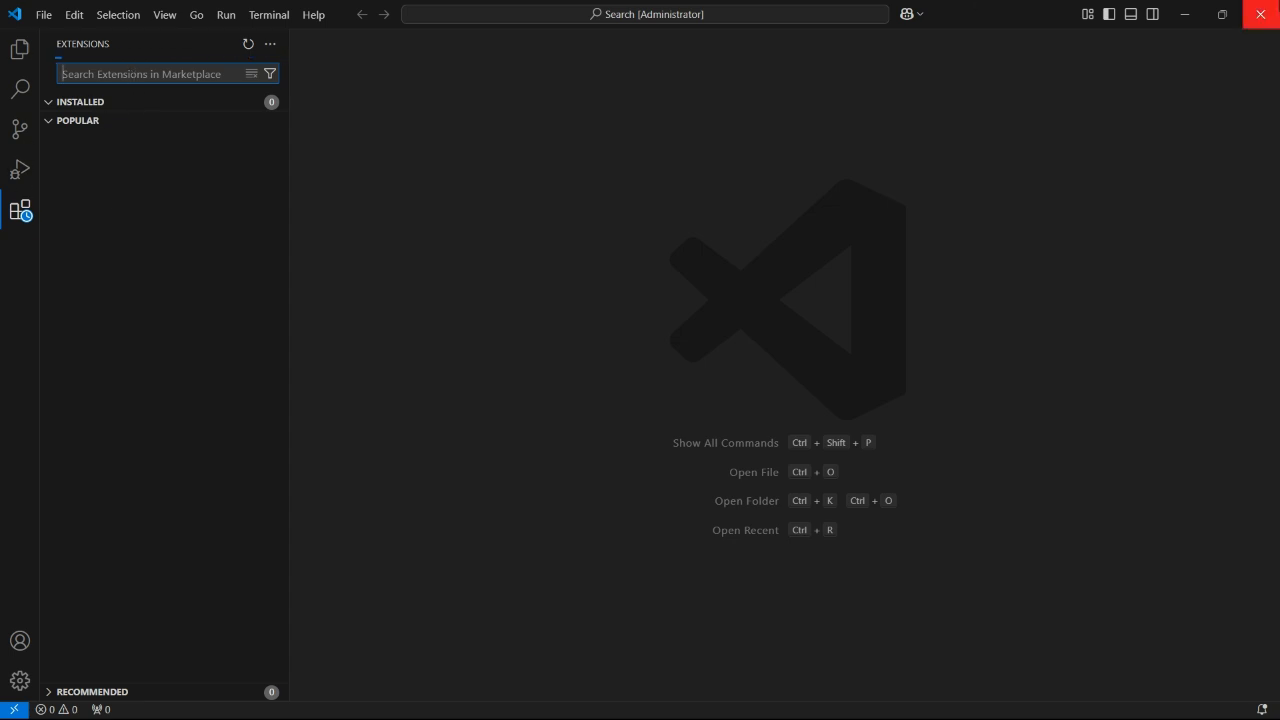
- Close VS Code and create a new desktop folder named new
click(1260, 14)
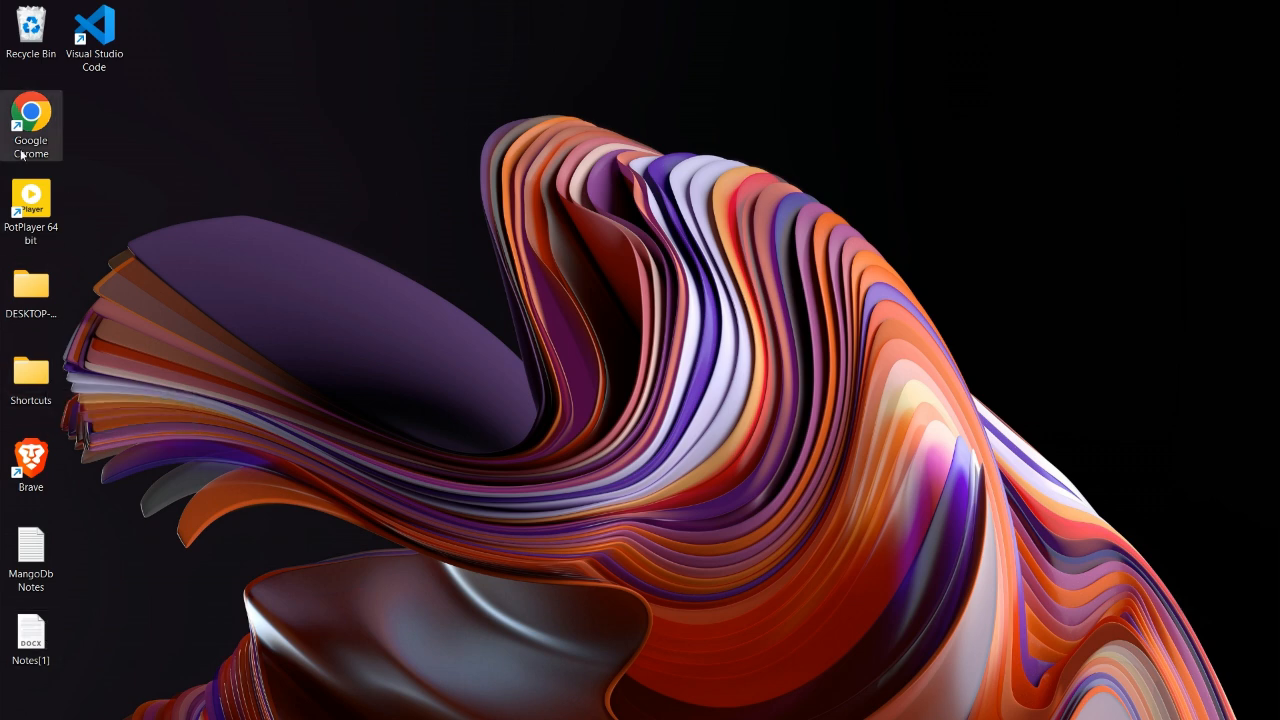
mouse_move(480, 707)
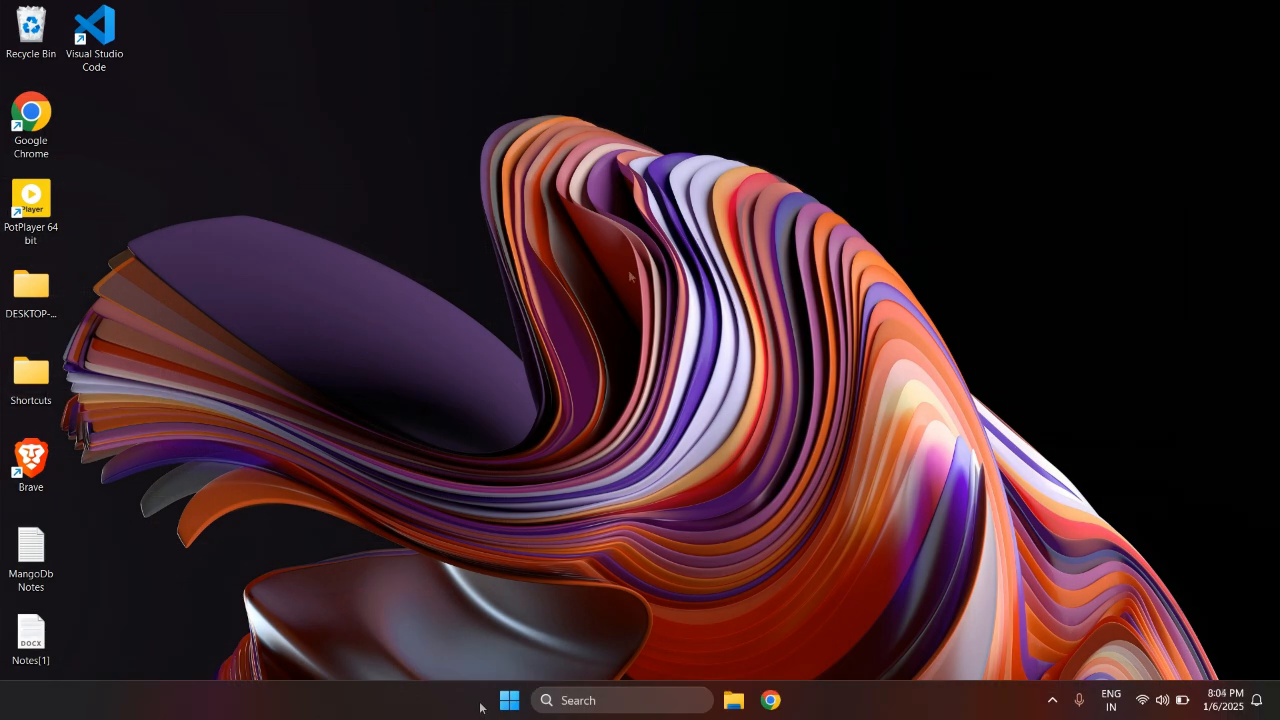
right_click(424, 296)
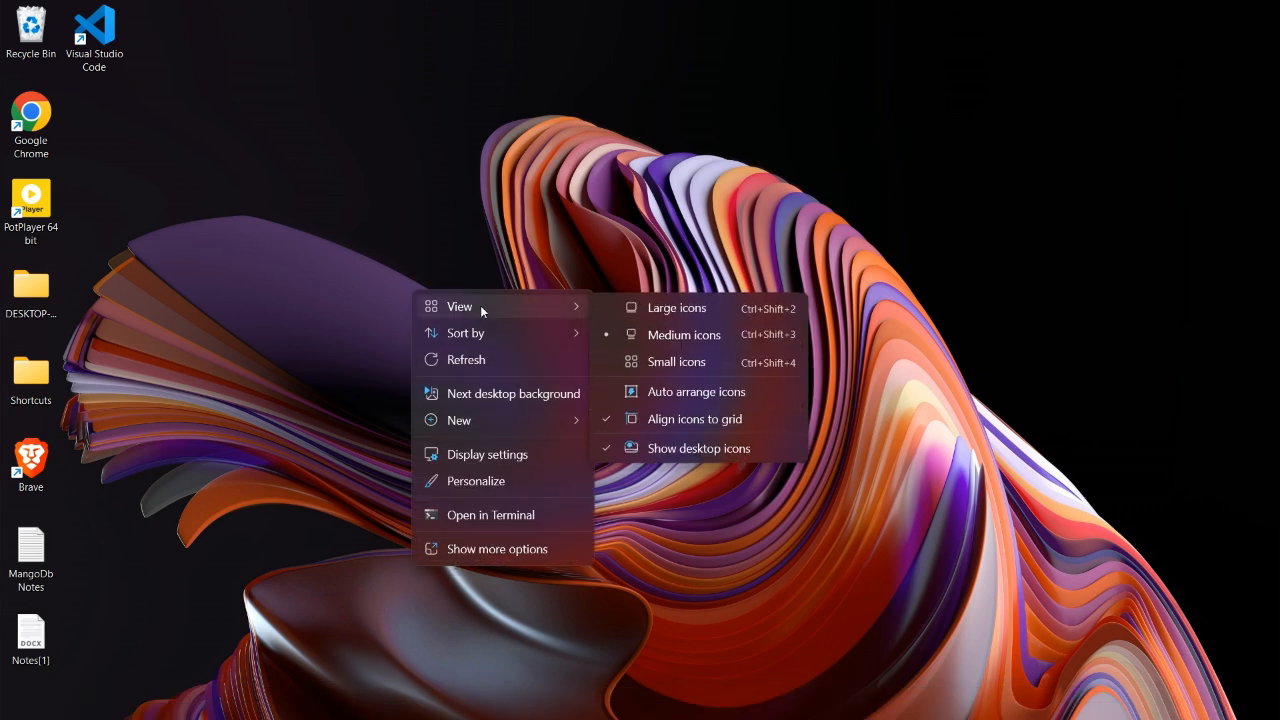
mouse_move(493, 418)
click(632, 421)
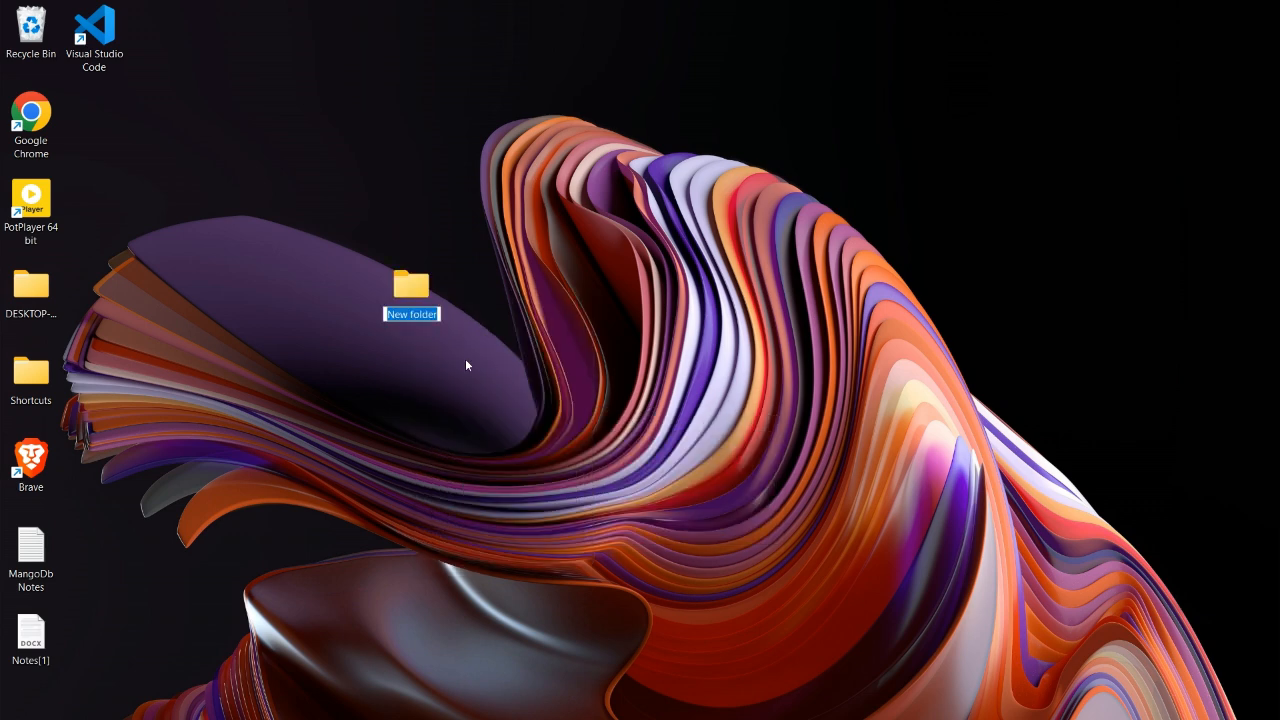
text(new)
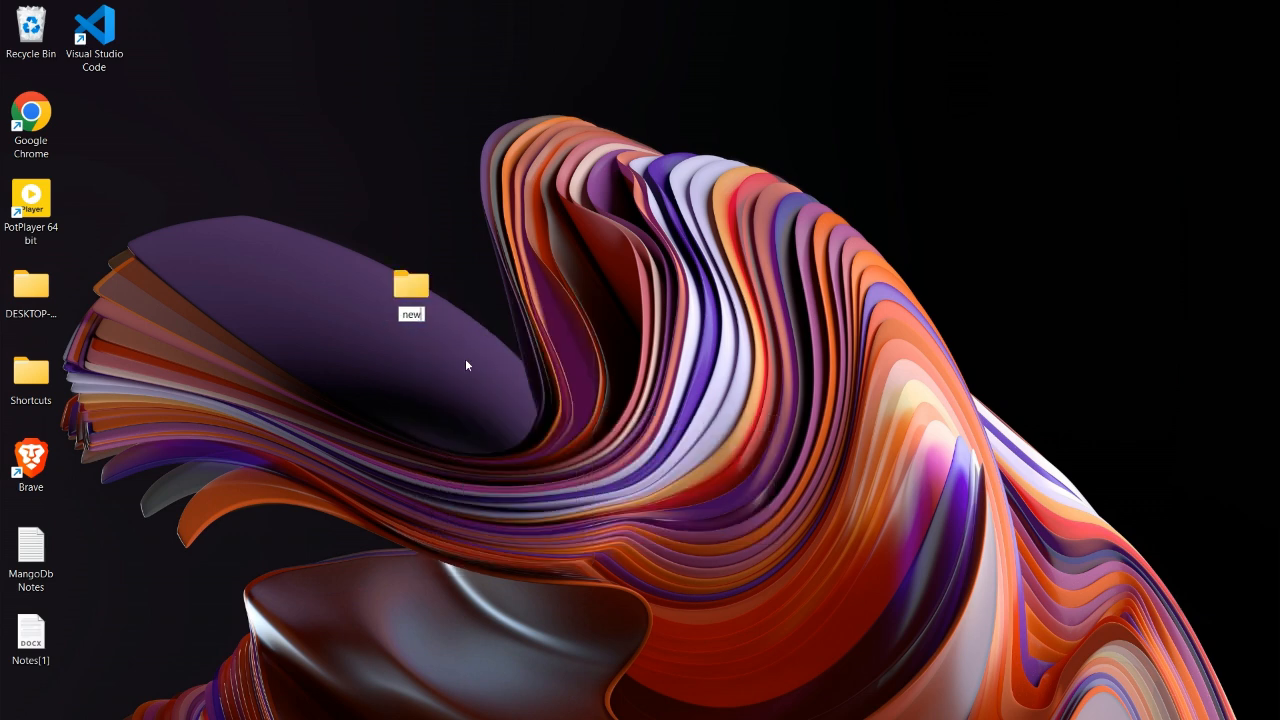
key(Return)
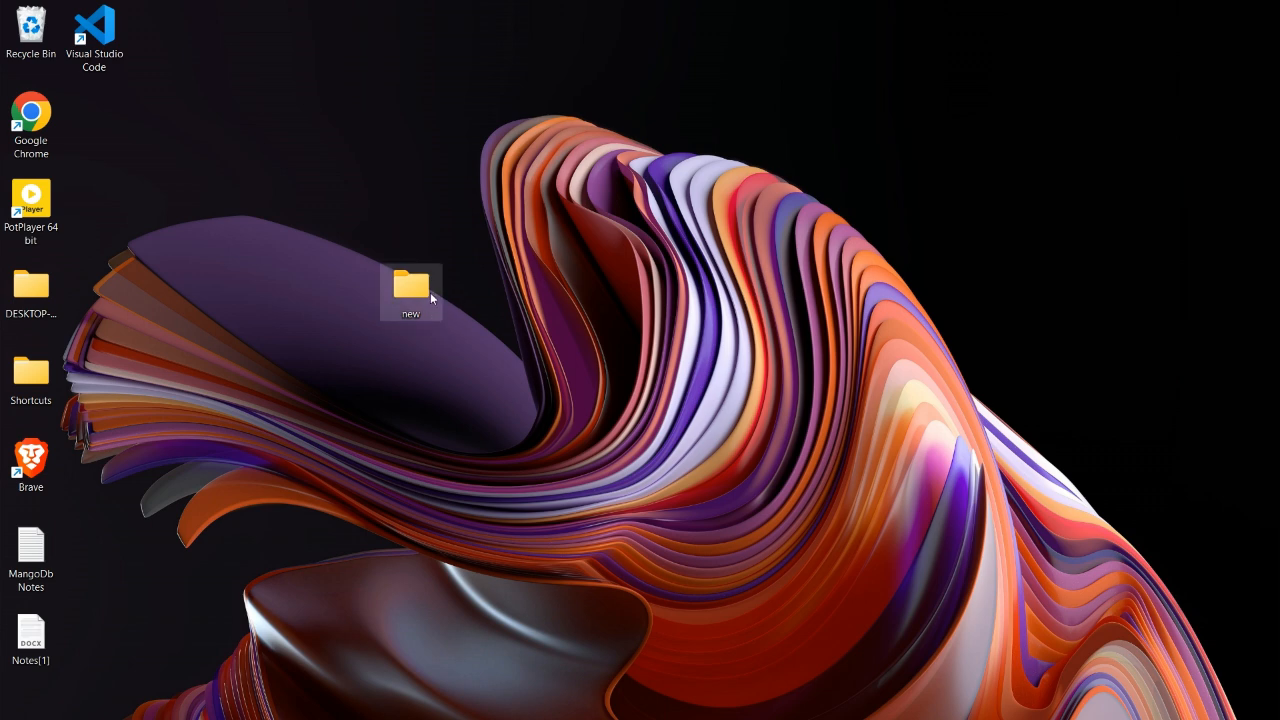
- Open the new folder and open it in VS Code through the extended context menu's Open with Code
double_click(411, 292)
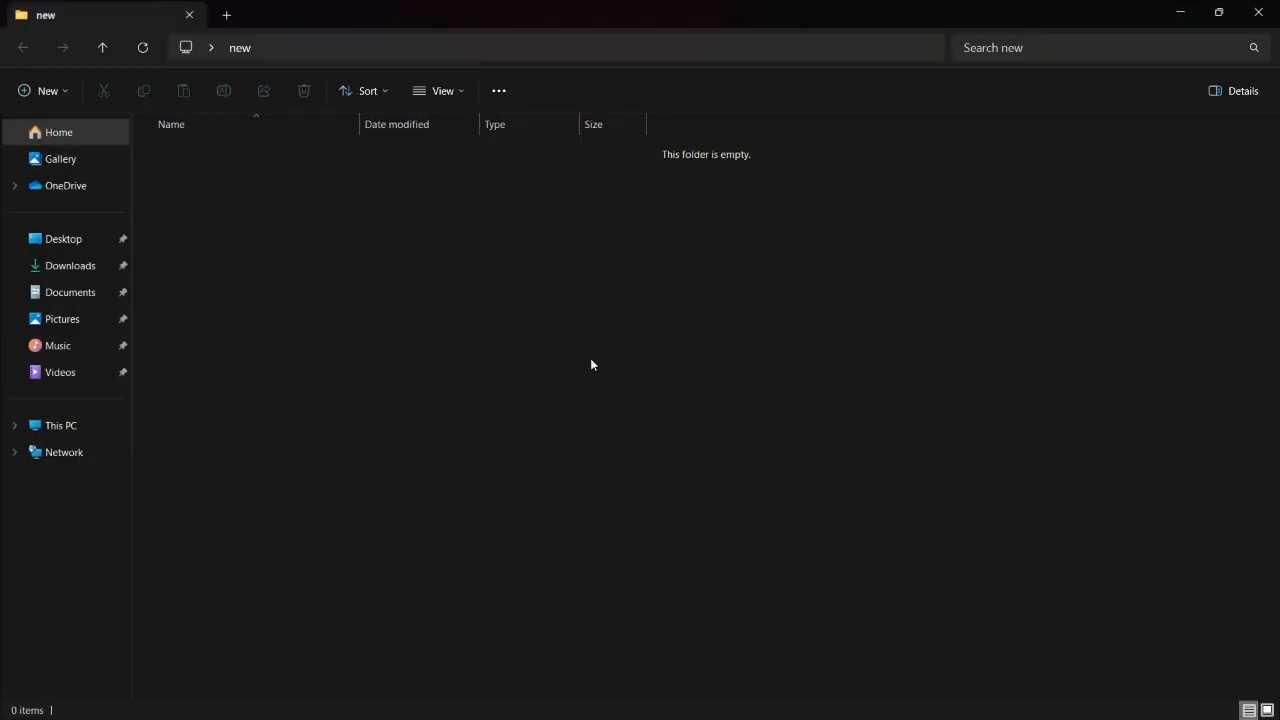
right_click(580, 350)
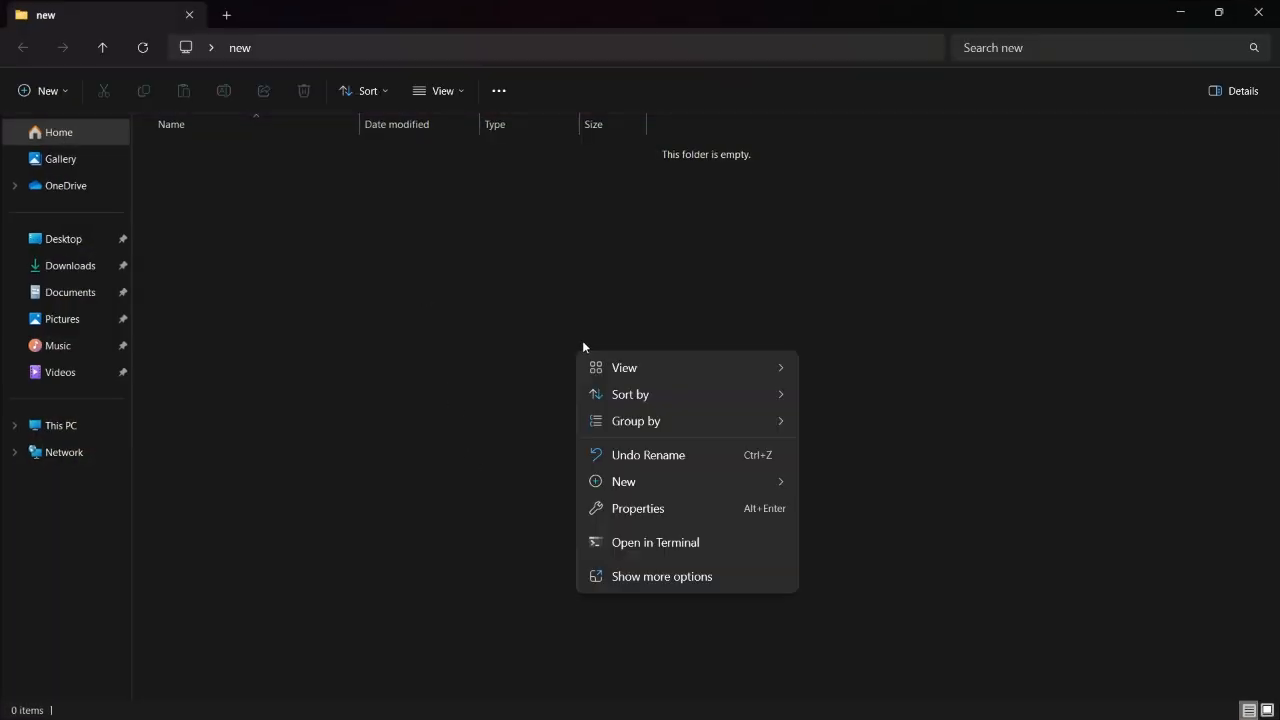
click(651, 578)
click(660, 526)
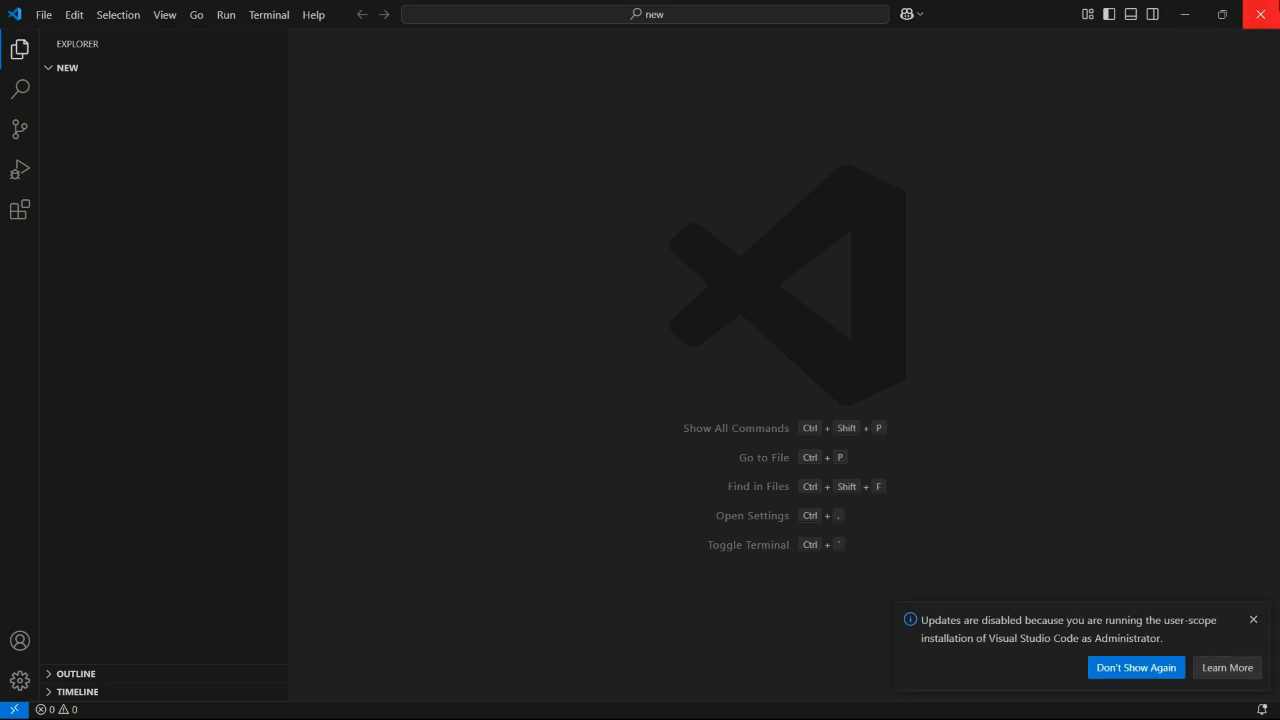
- Close VS Code and reopen the new folder from a command prompt started in it, running code
click(1260, 14)
click(393, 46)
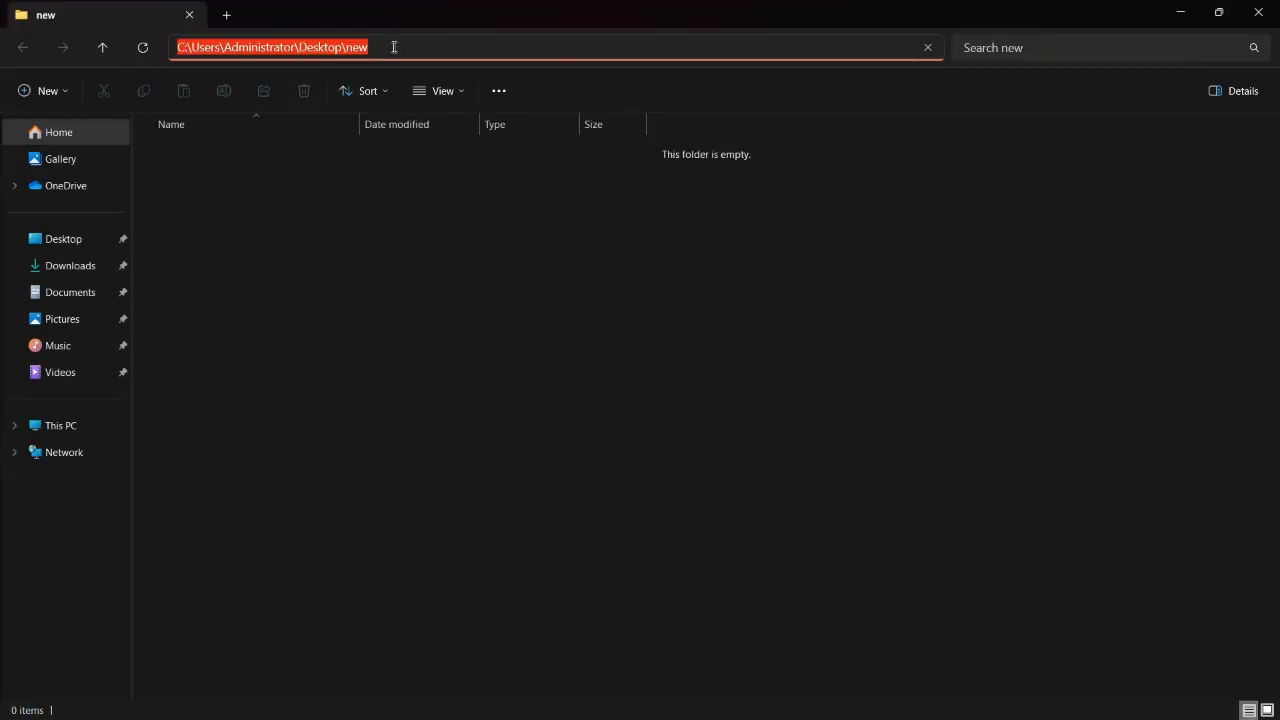
text(cmd)
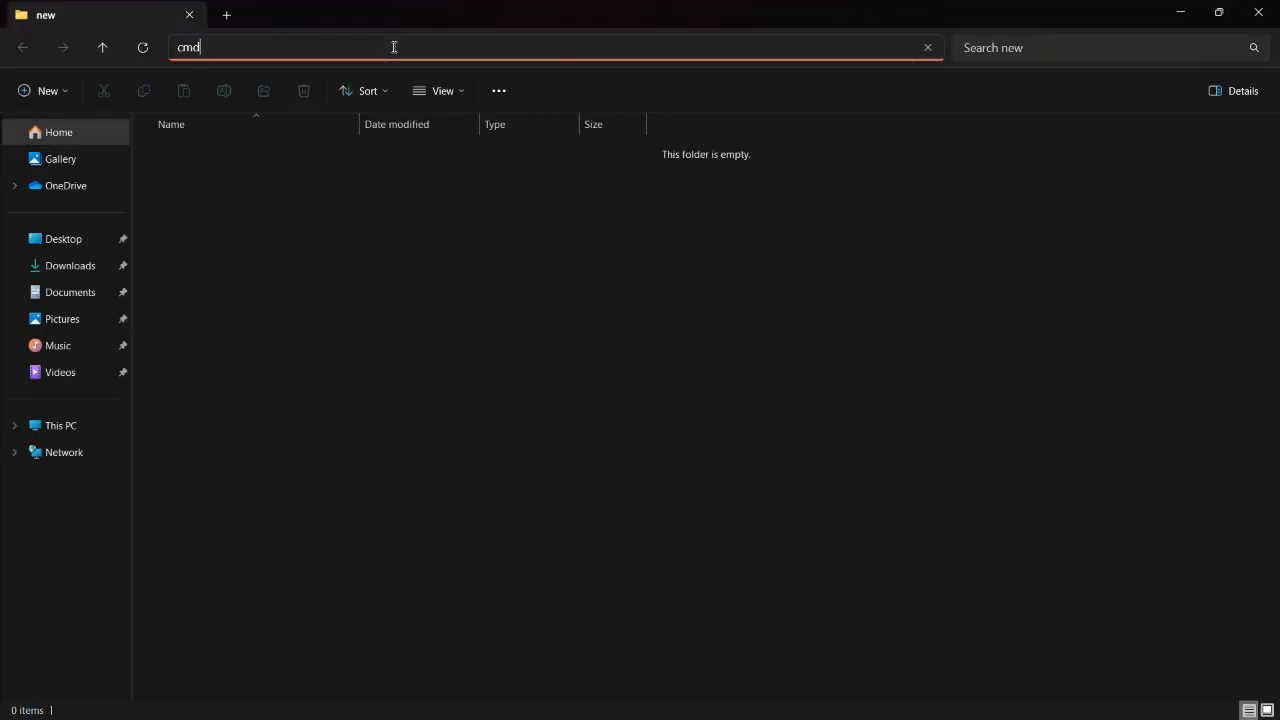
key(Return)
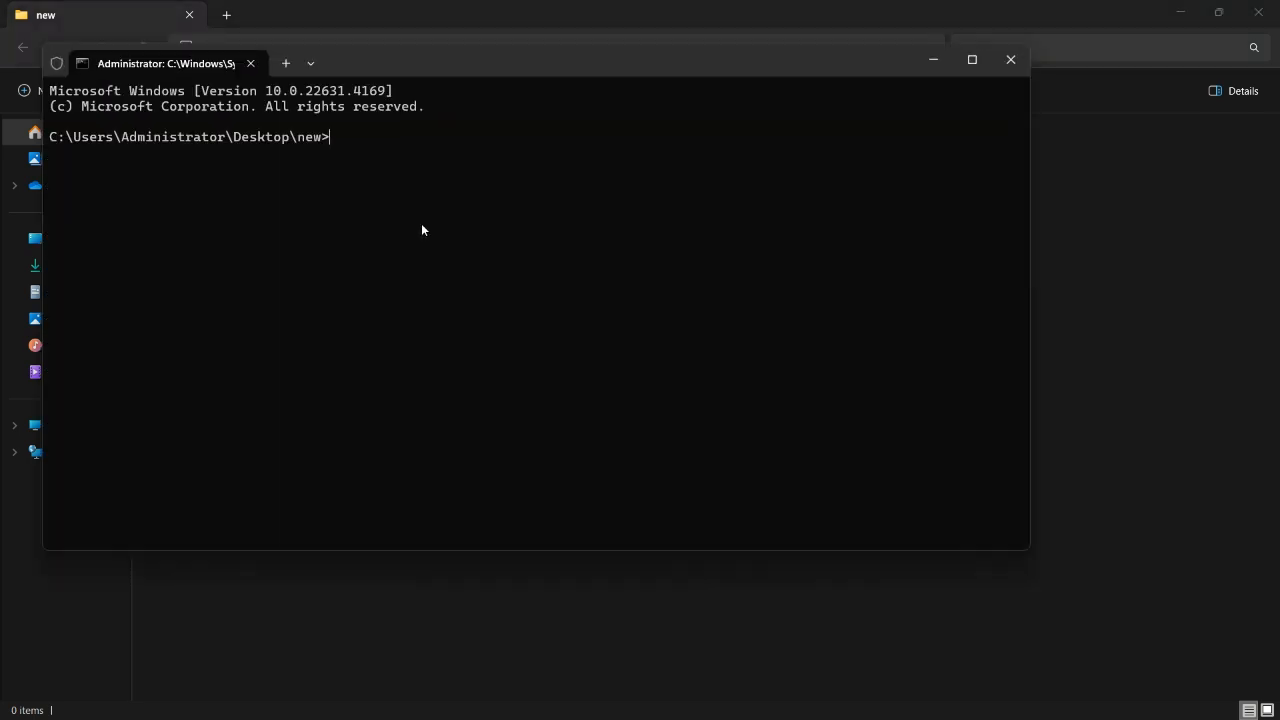
text(code .)
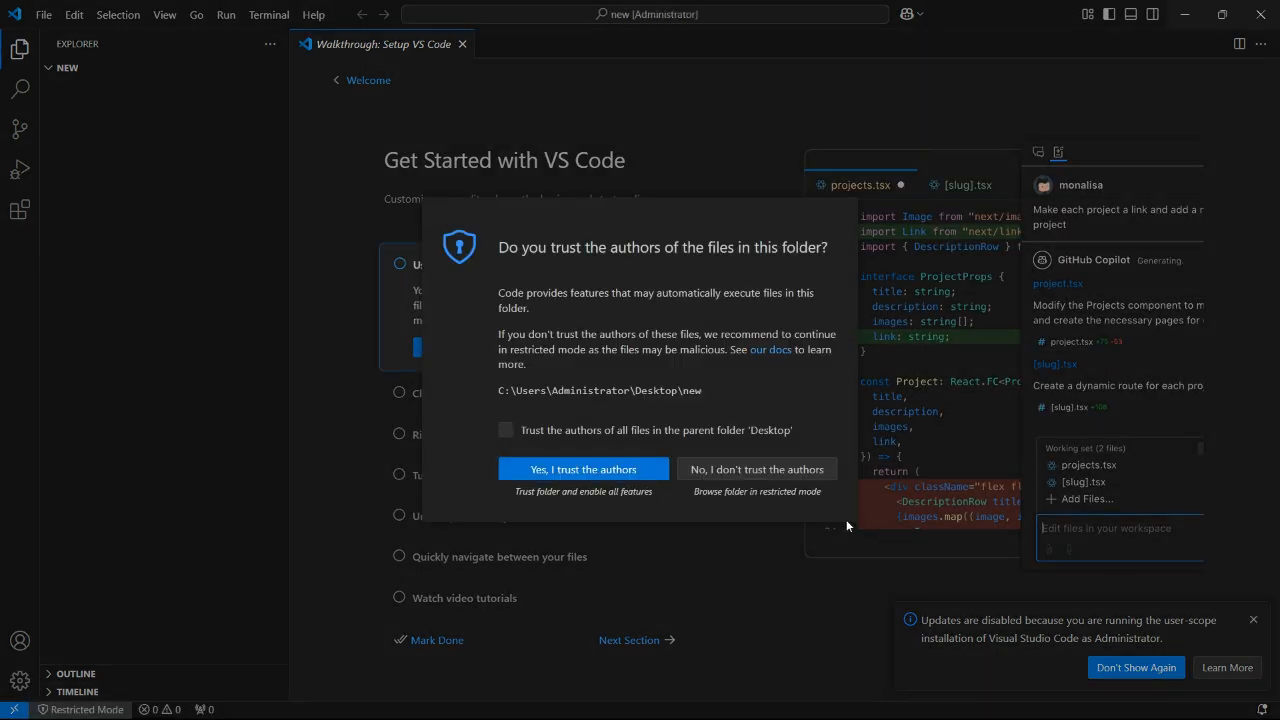
- Trust the authors of all files in the parent folder 'Desktop' and trust this folder
click(577, 433)
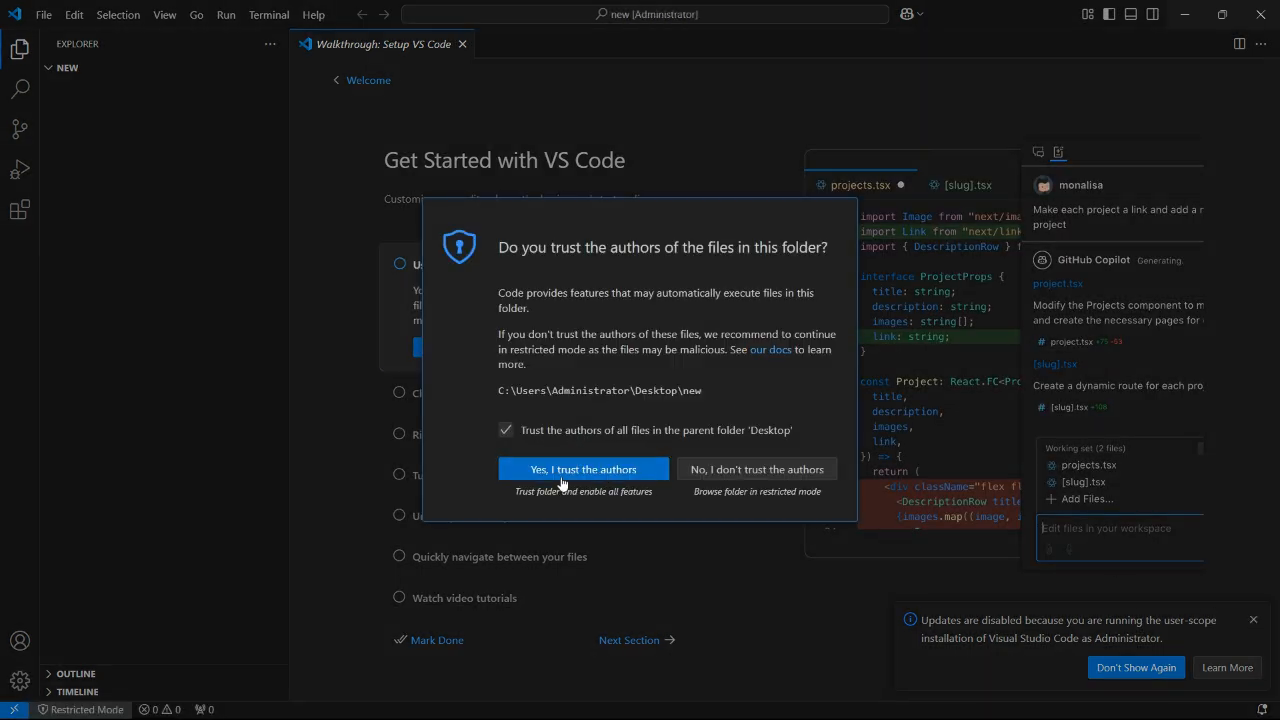
click(572, 470)
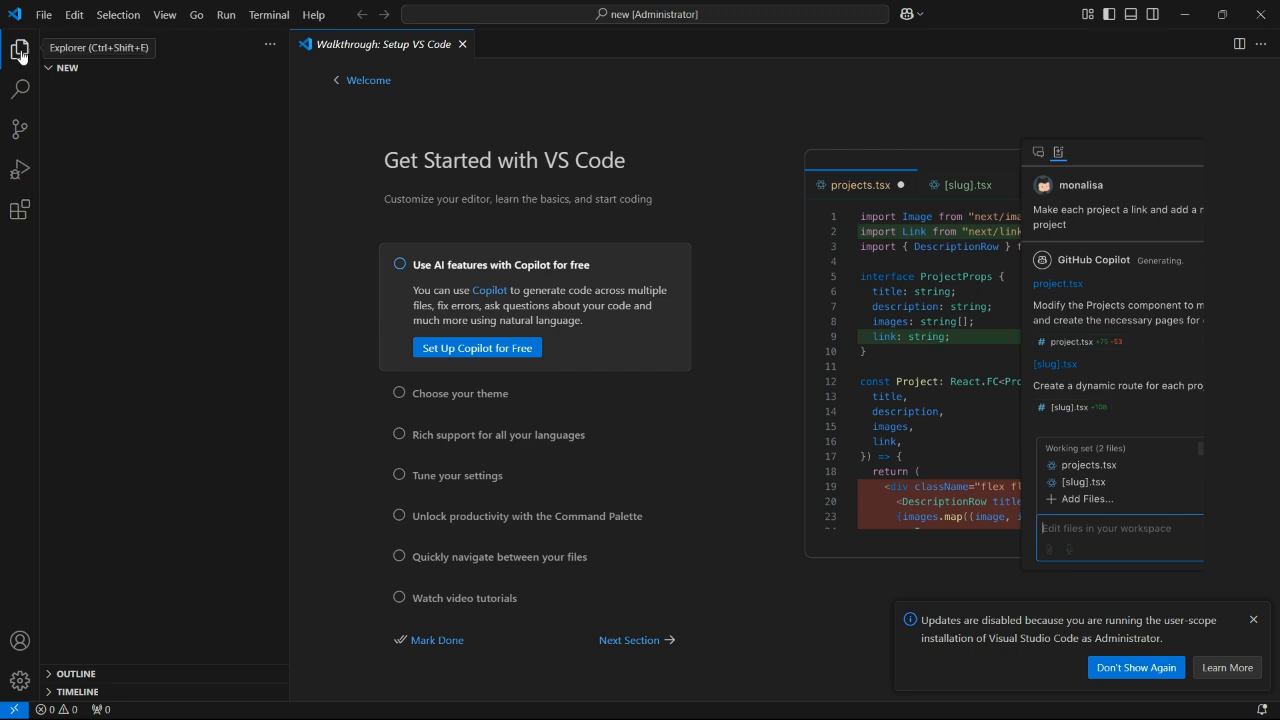
- Create a new file named index.html in the project folder and close the walkthrough tab
click(218, 68)
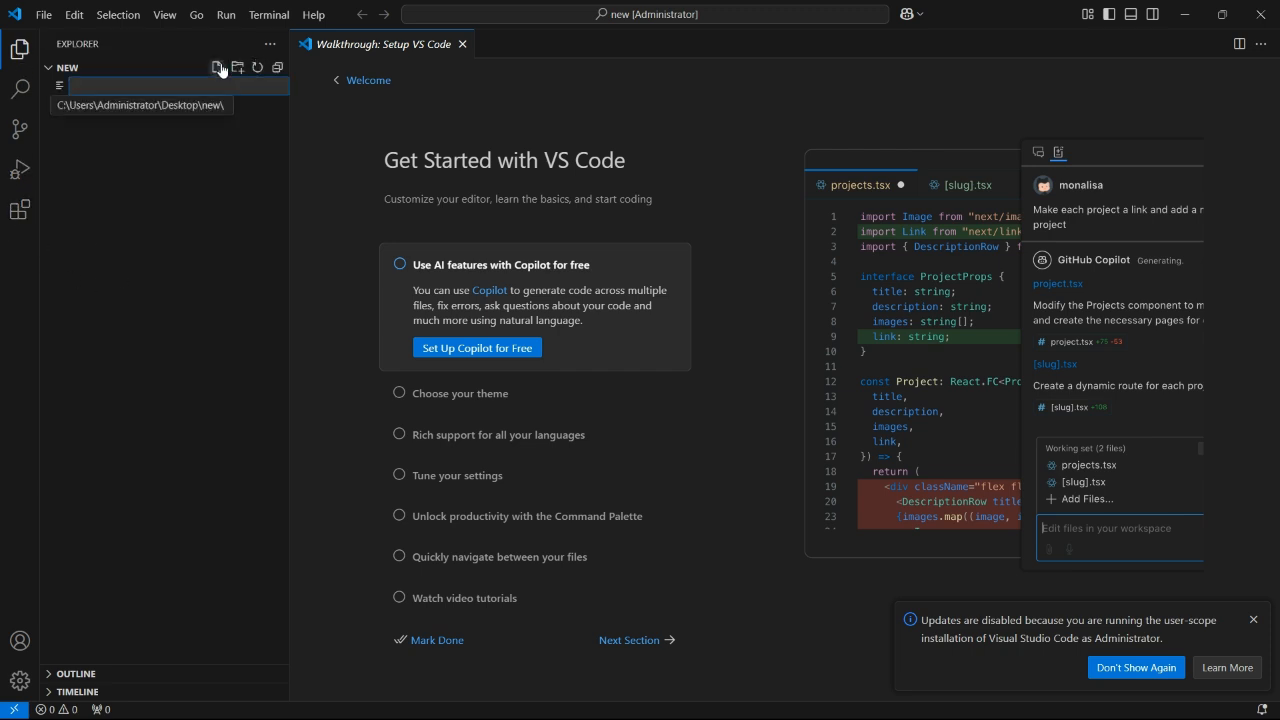
text(ind)
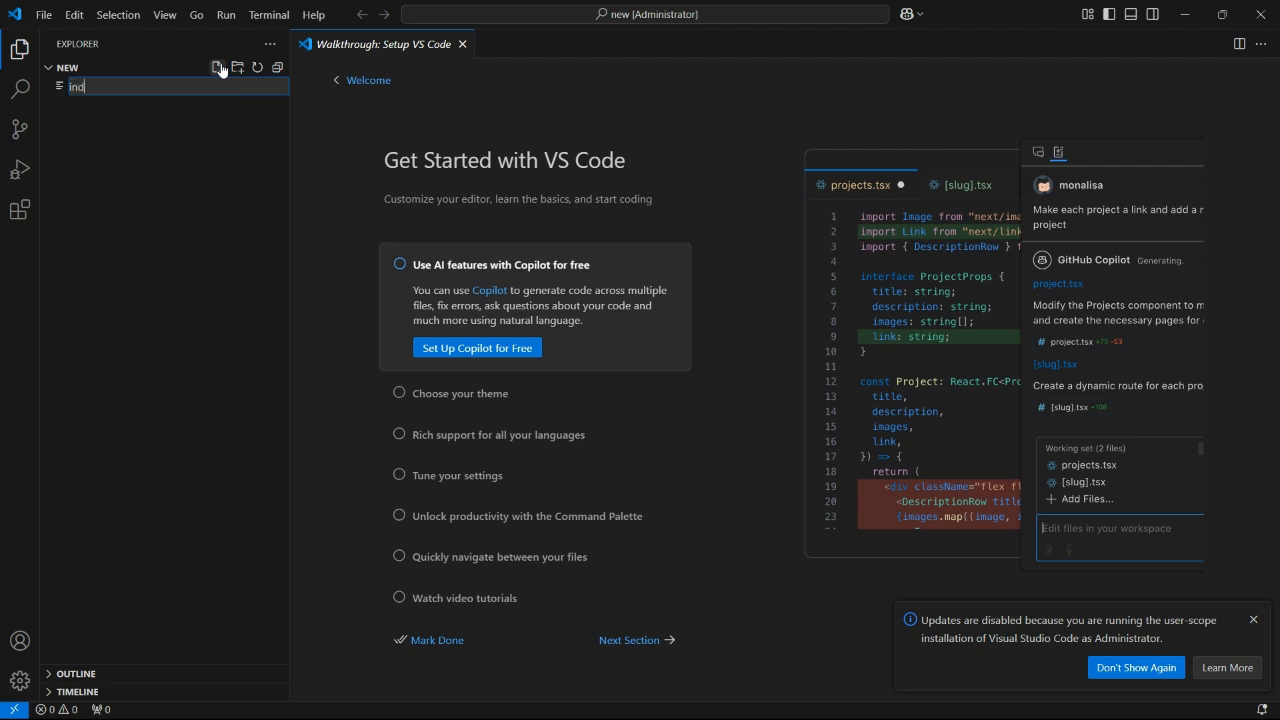
text(ex.html)
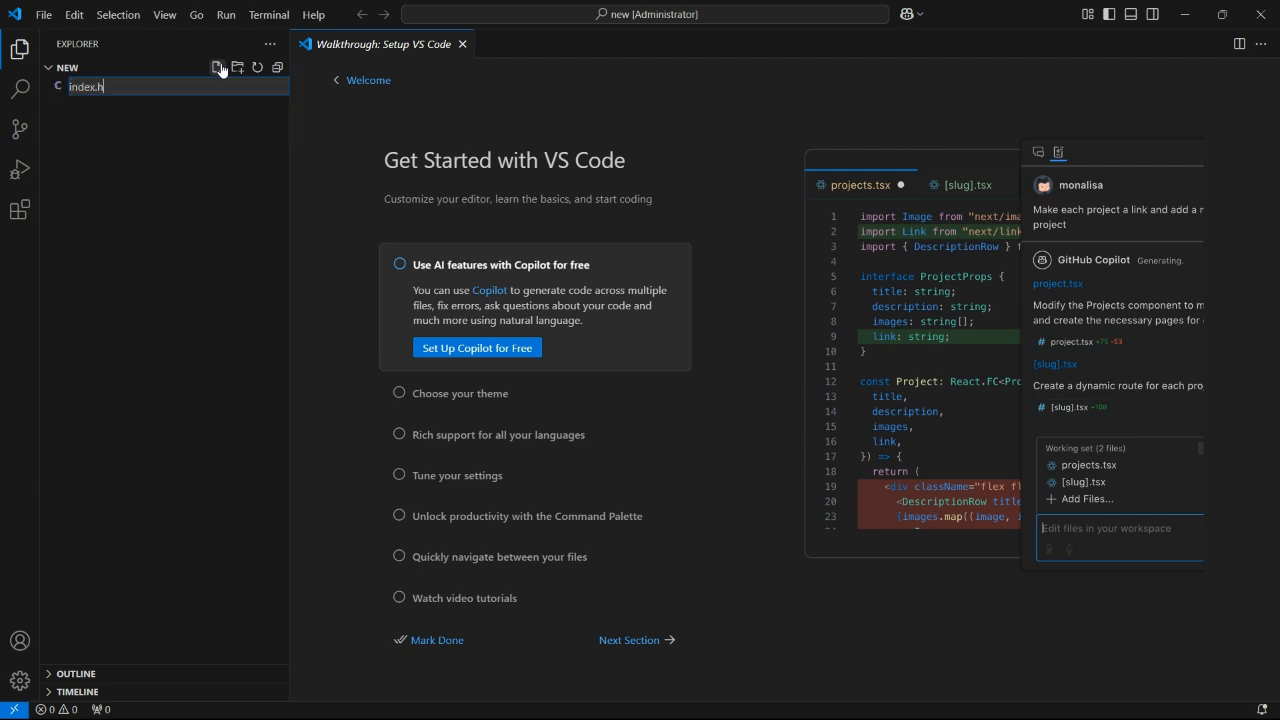
key(Return)
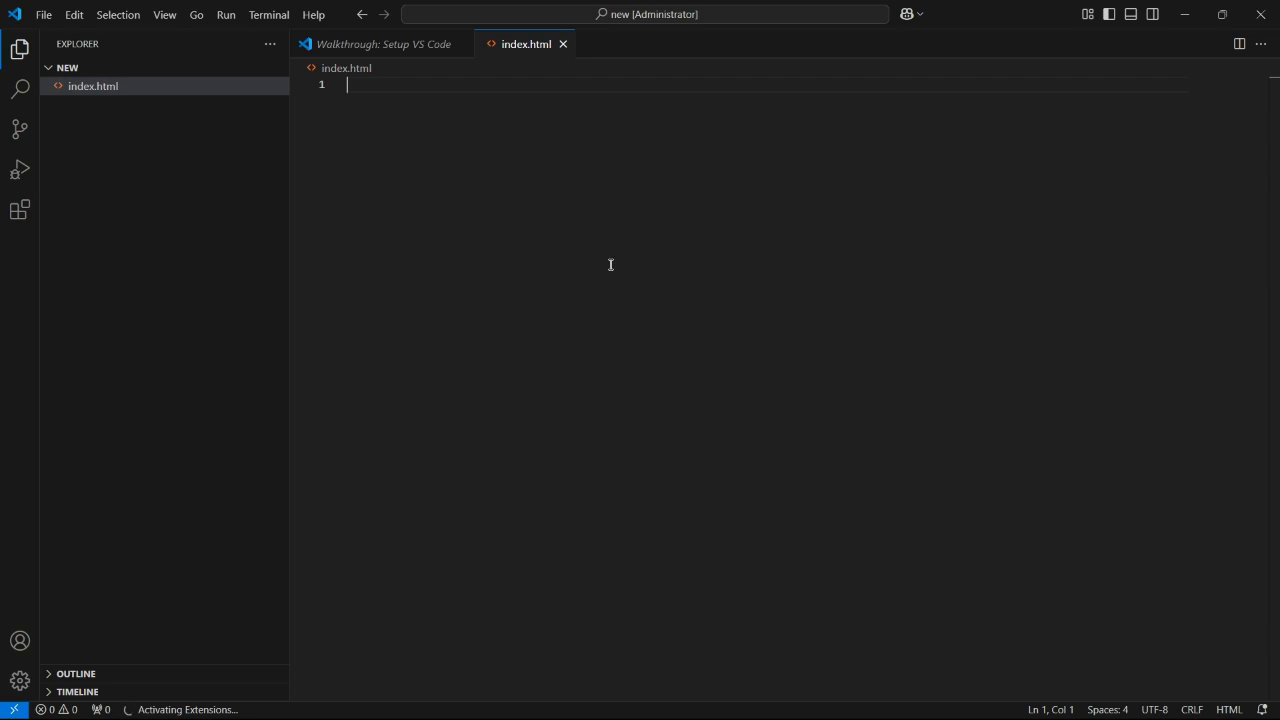
click(466, 44)
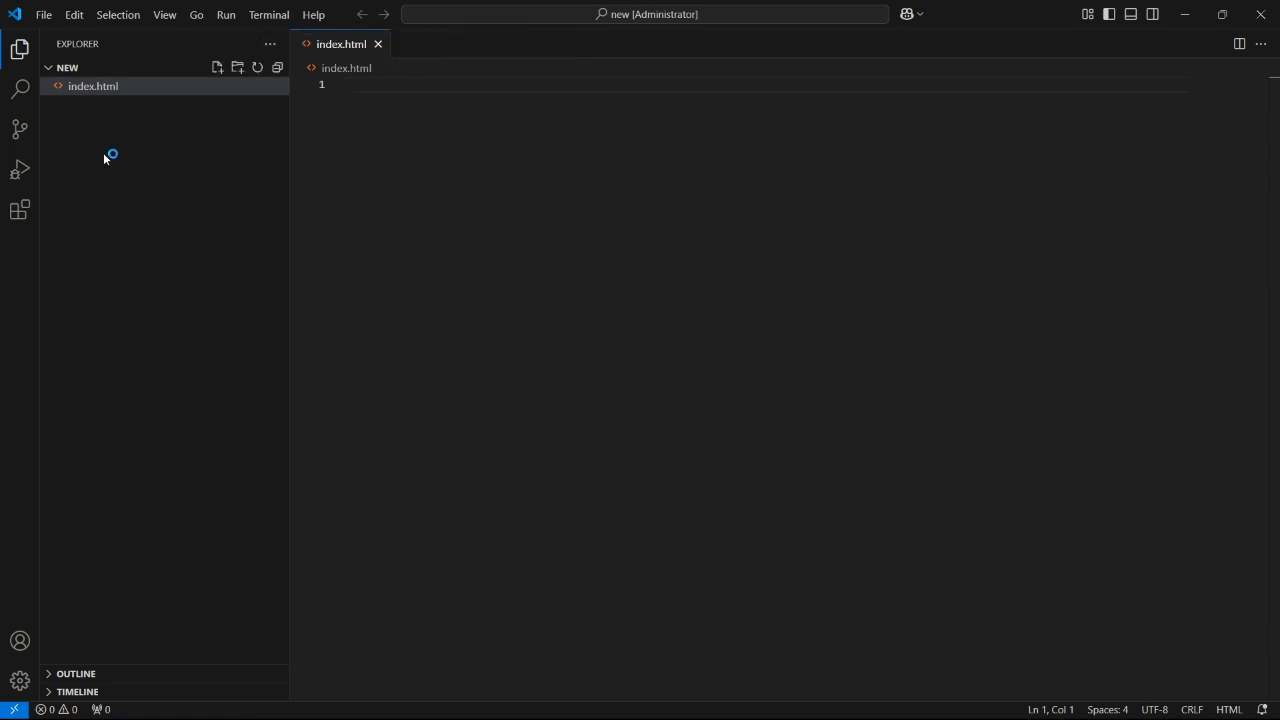
- Search the extensions marketplace for mat and install the Material Icon Theme extension
click(22, 214)
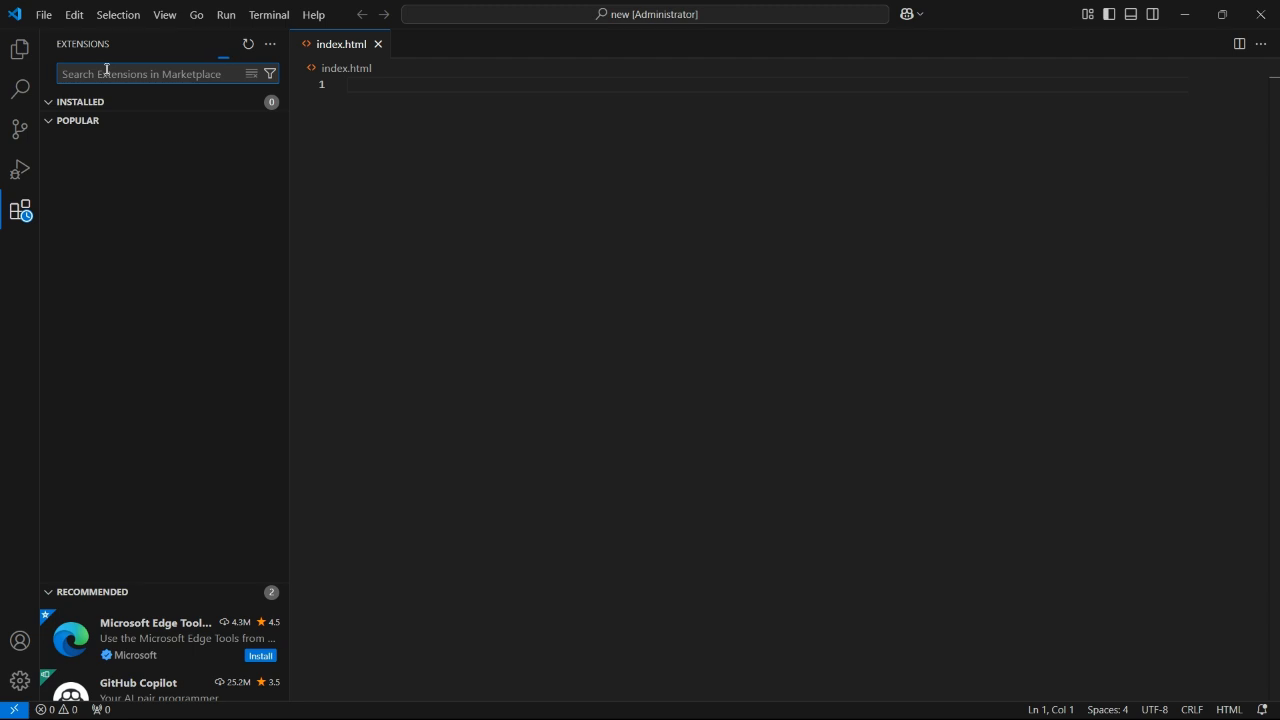
text(a)
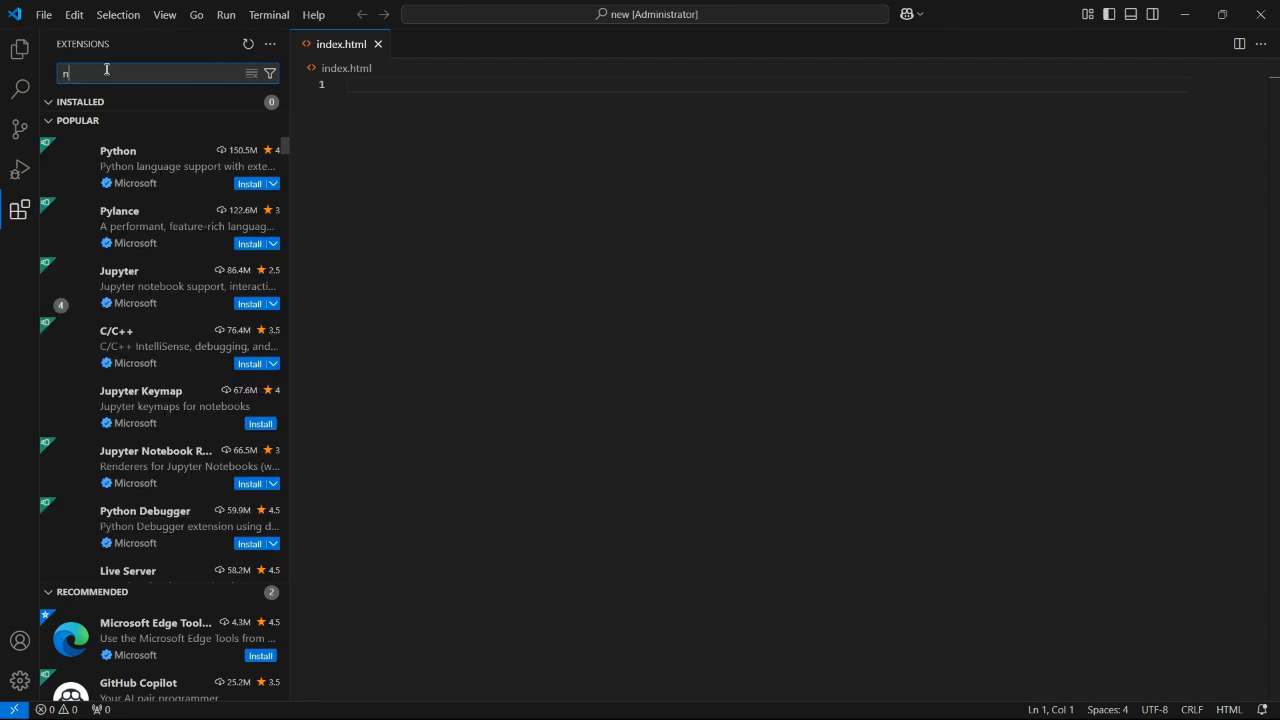
key(BackSpace)
text(am)
key(BackSpace)
key(BackSpace)
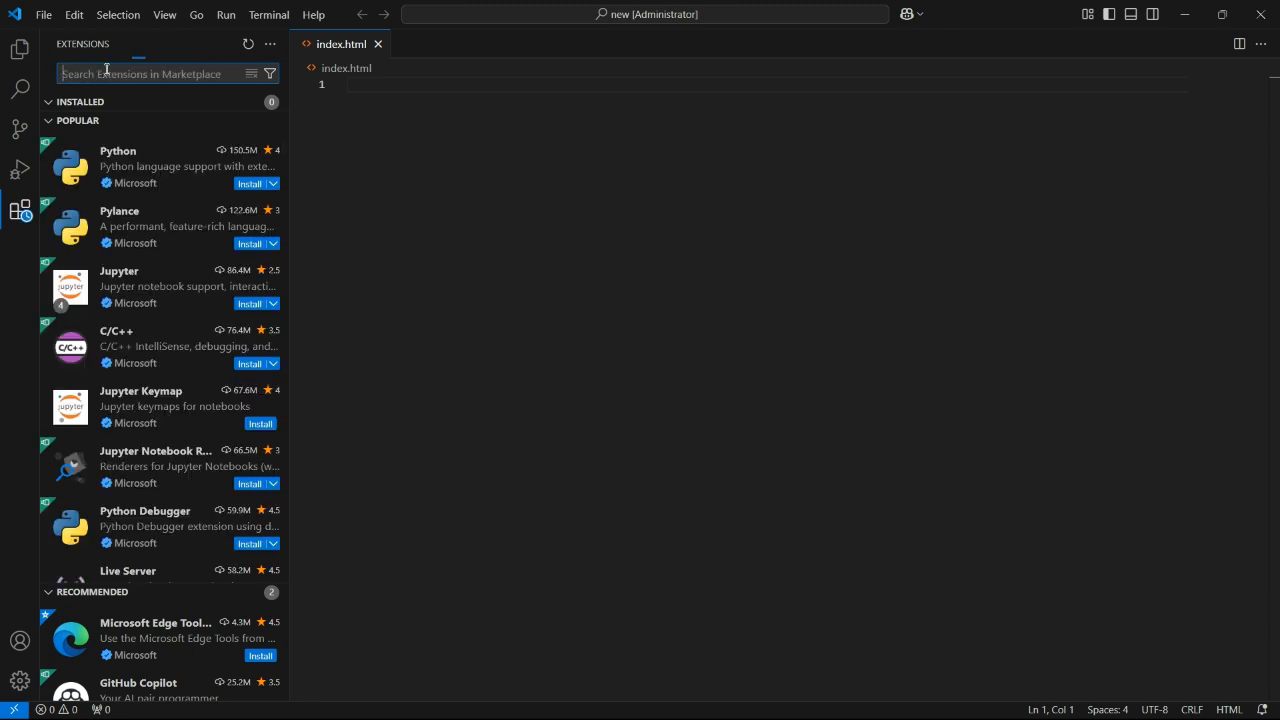
text(mat)
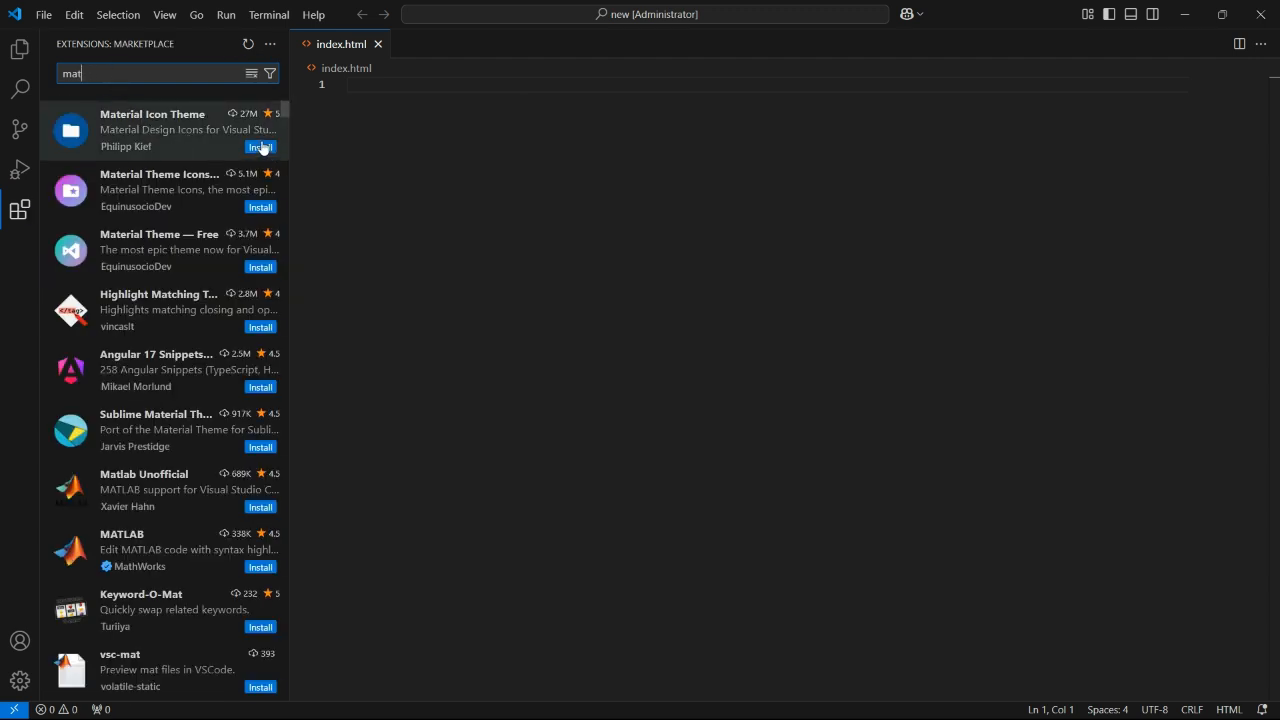
click(262, 148)
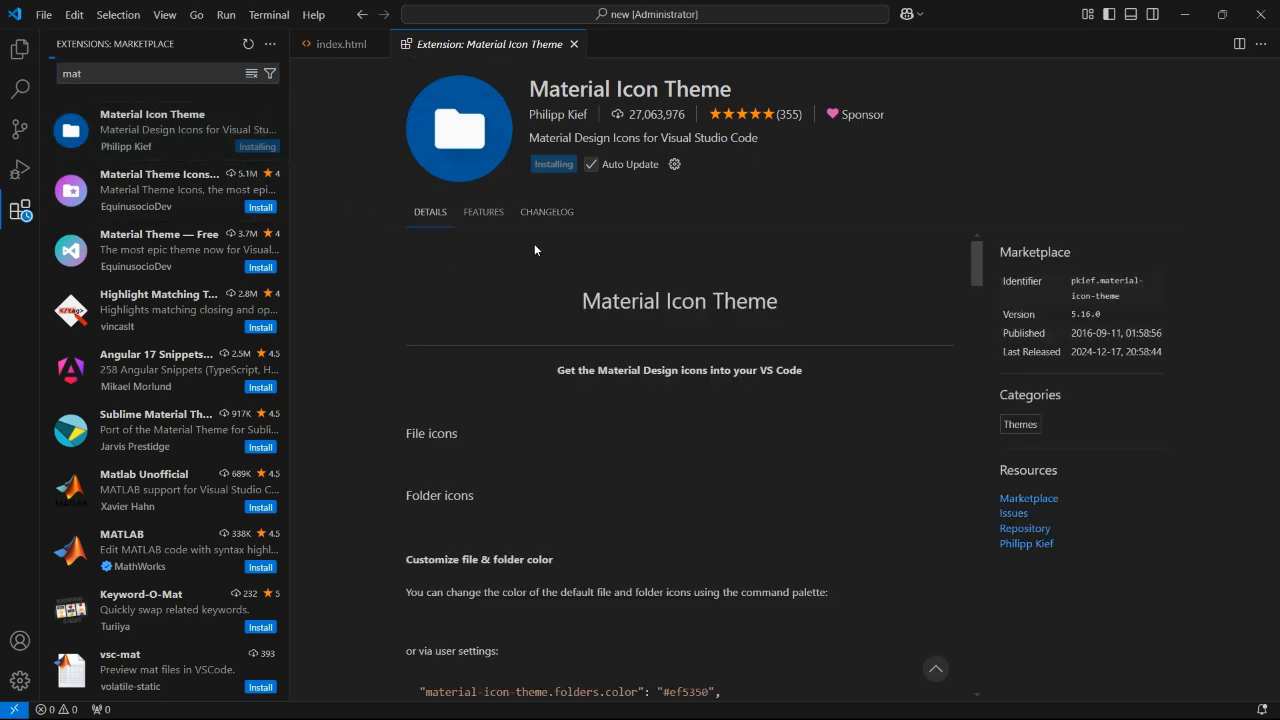
- Create a new file named styl in the project folder and set the file icon theme to Material Icon Theme
click(25, 44)
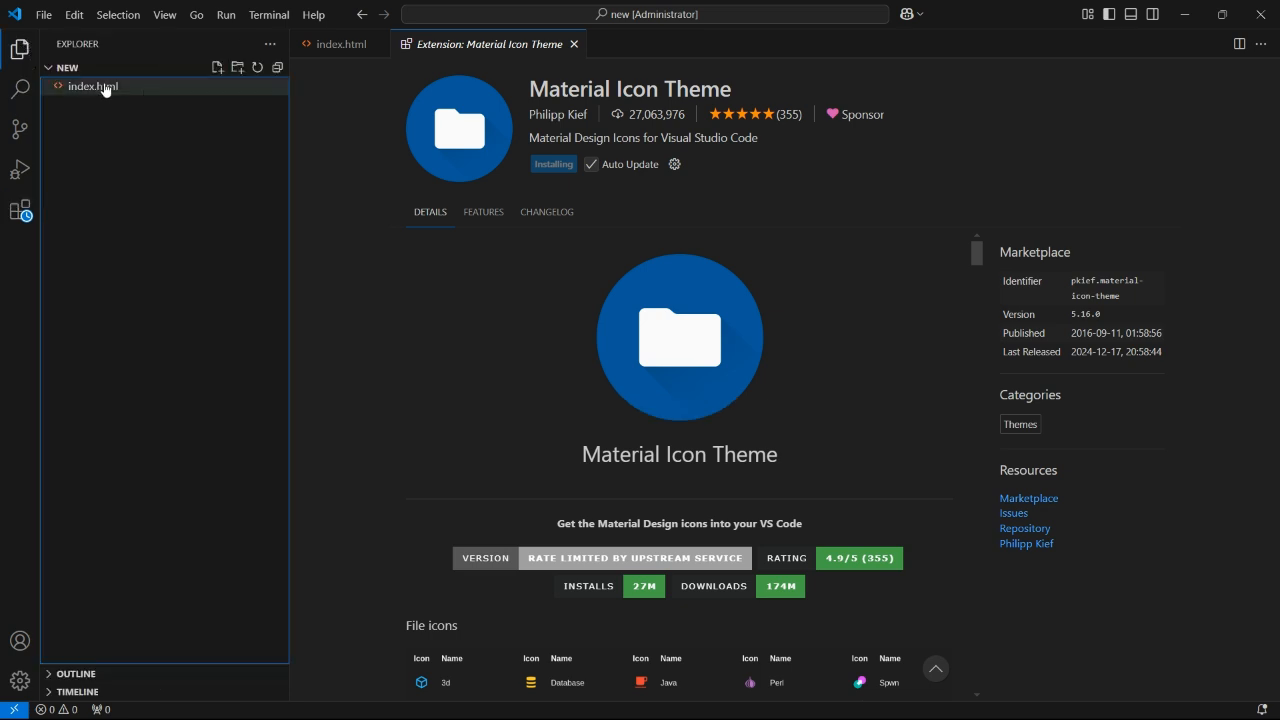
click(216, 68)
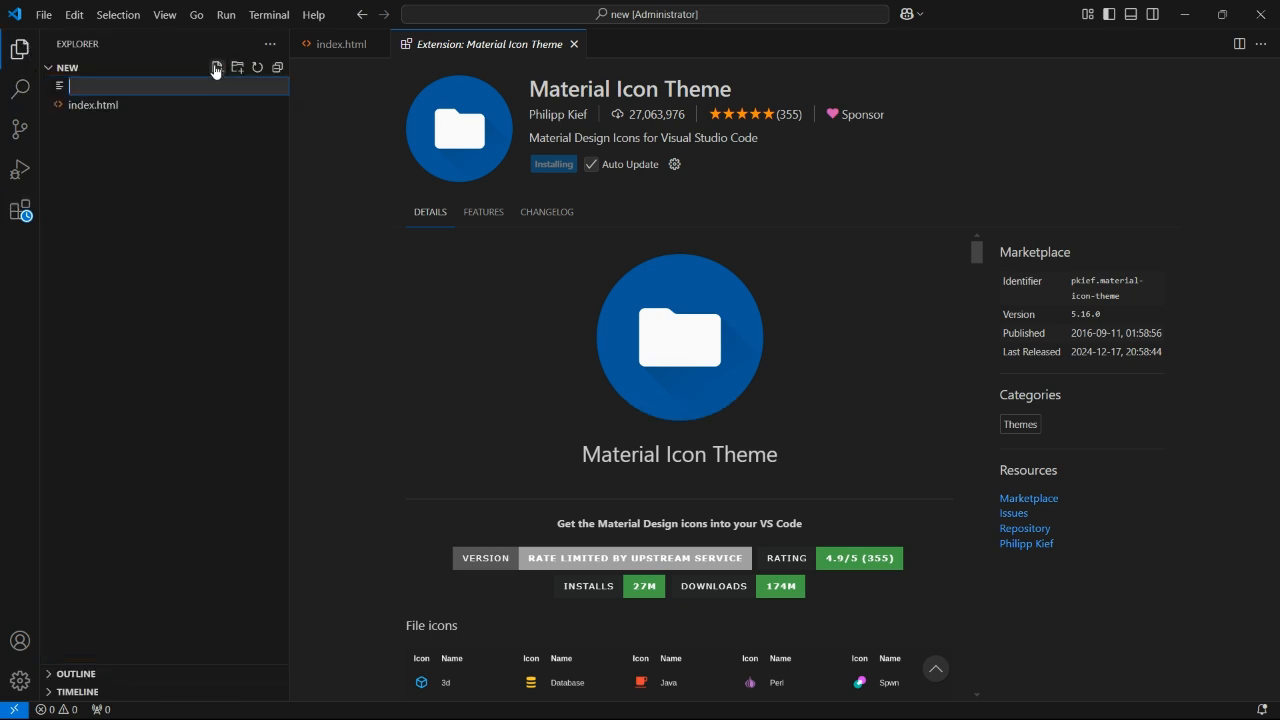
text(styl)
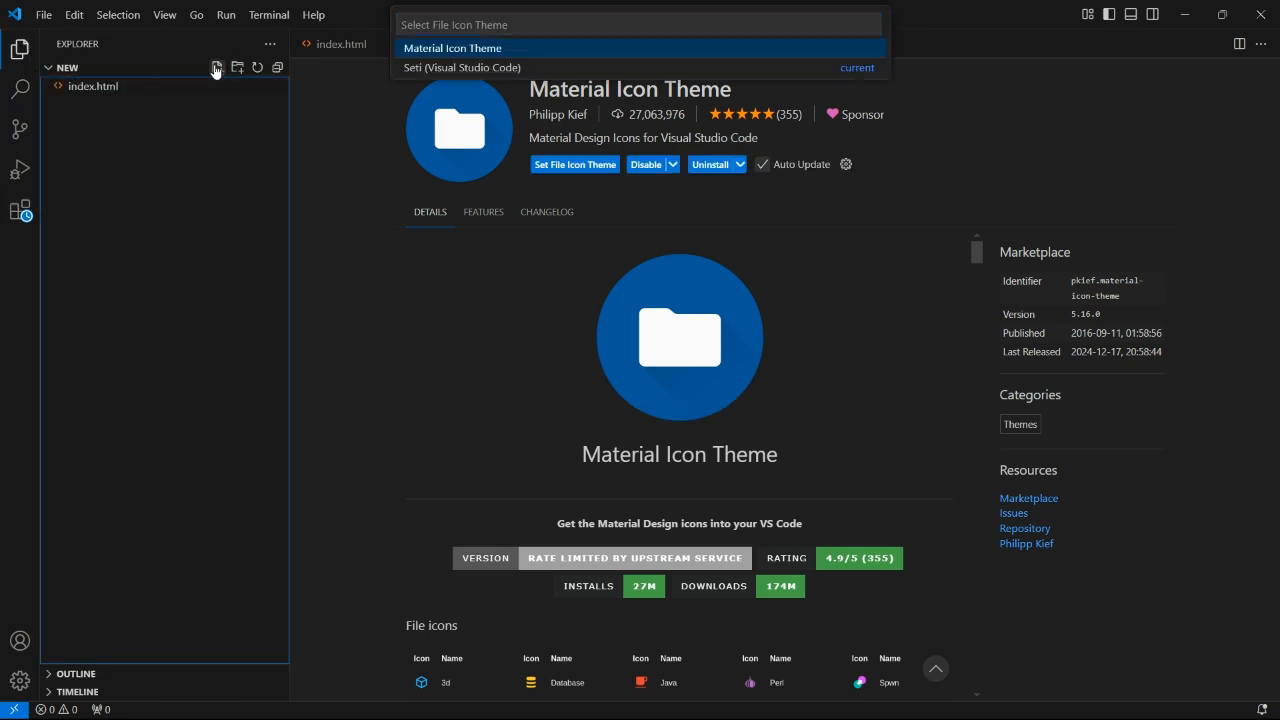
key(Return)
text(ss)
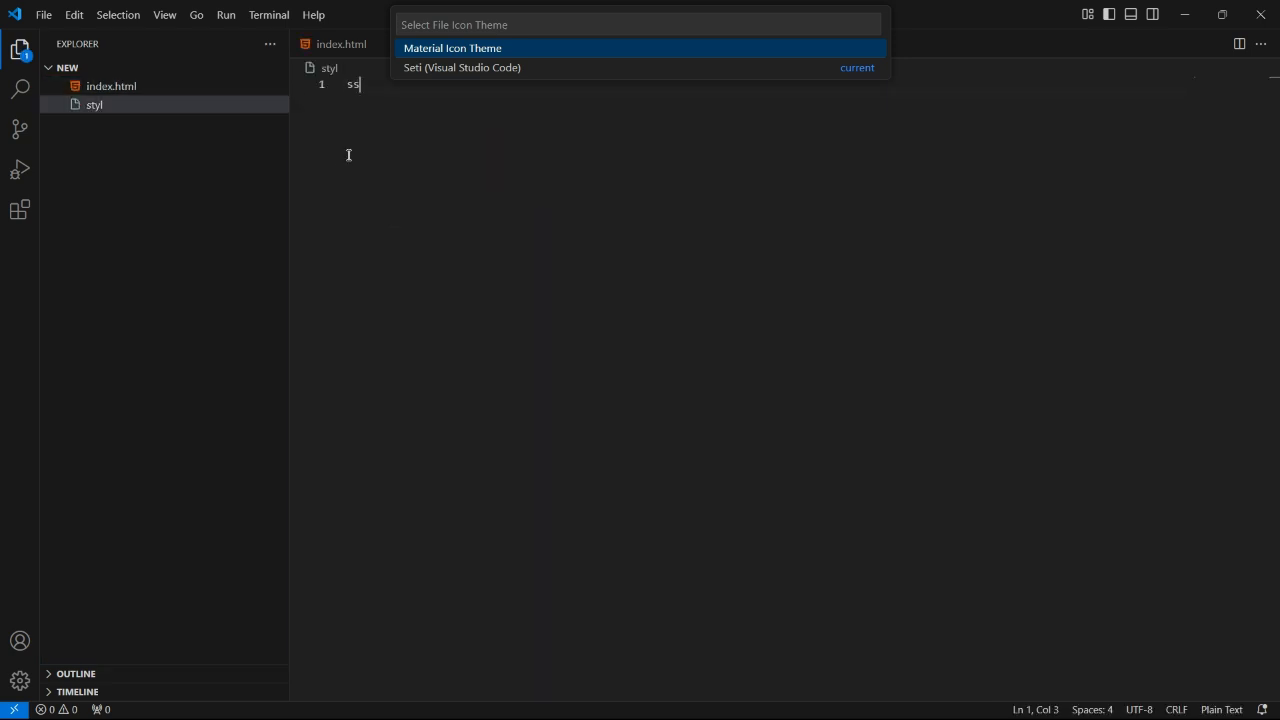
click(490, 49)
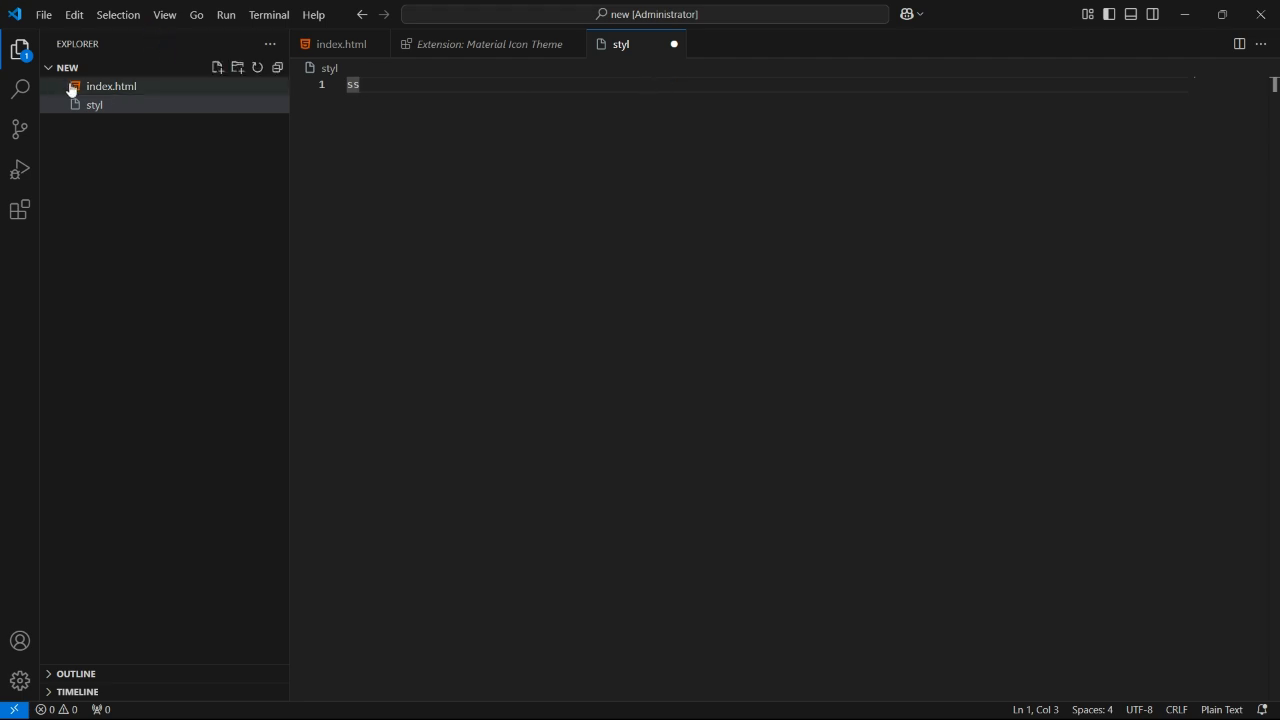
- Delete the stray text typed into styl and close its editor tab
key(BackSpace)
key(BackSpace)
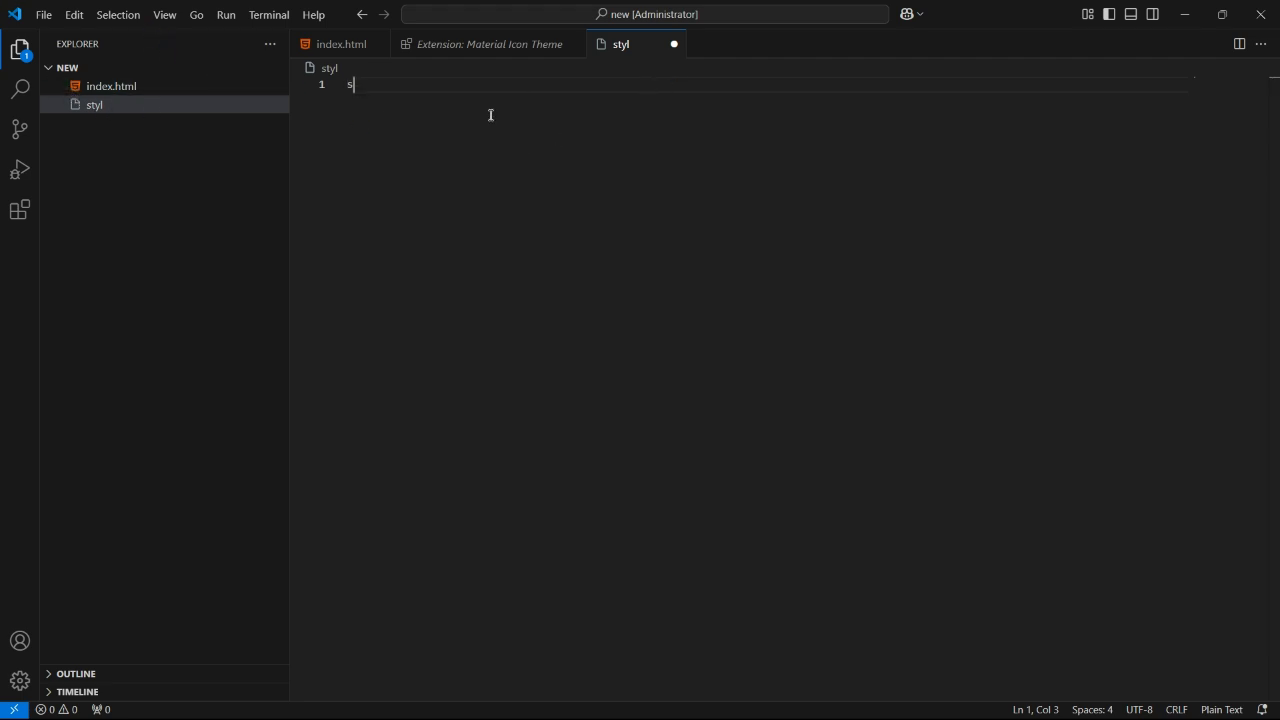
click(674, 44)
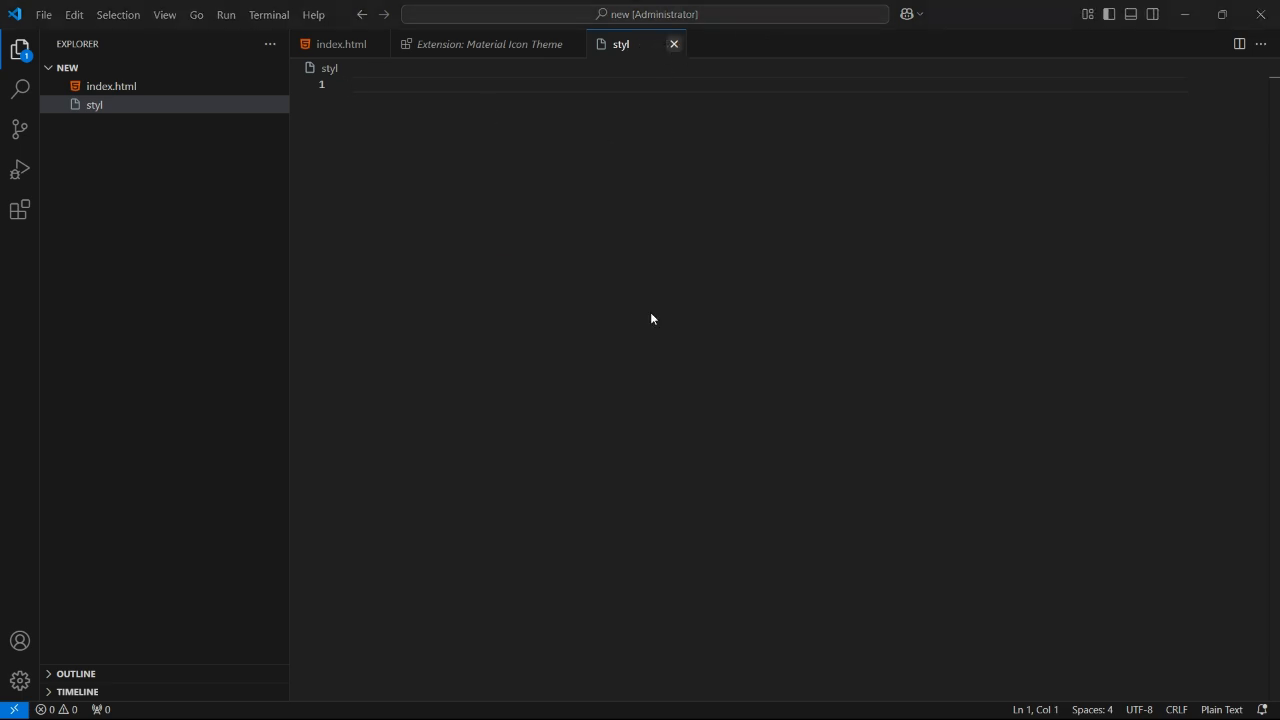
key(Return)
- Rename the styl file to style.css
click(131, 105)
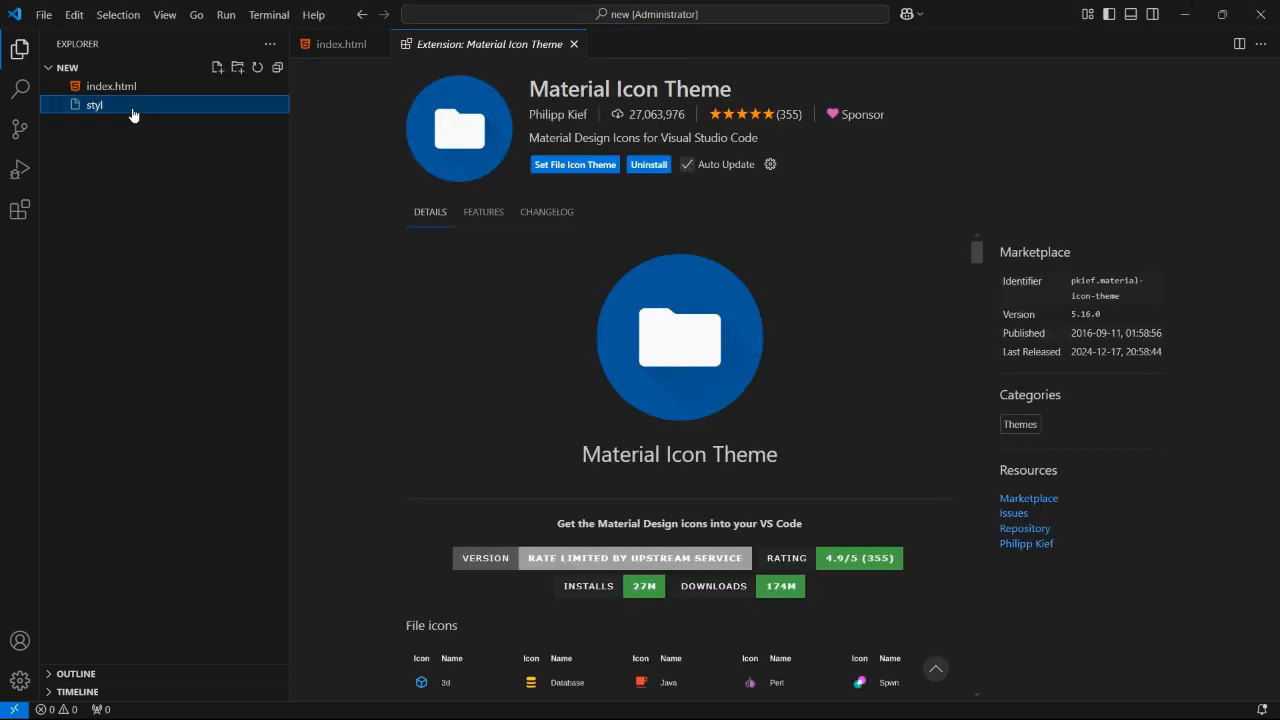
key(F2)
click(134, 107)
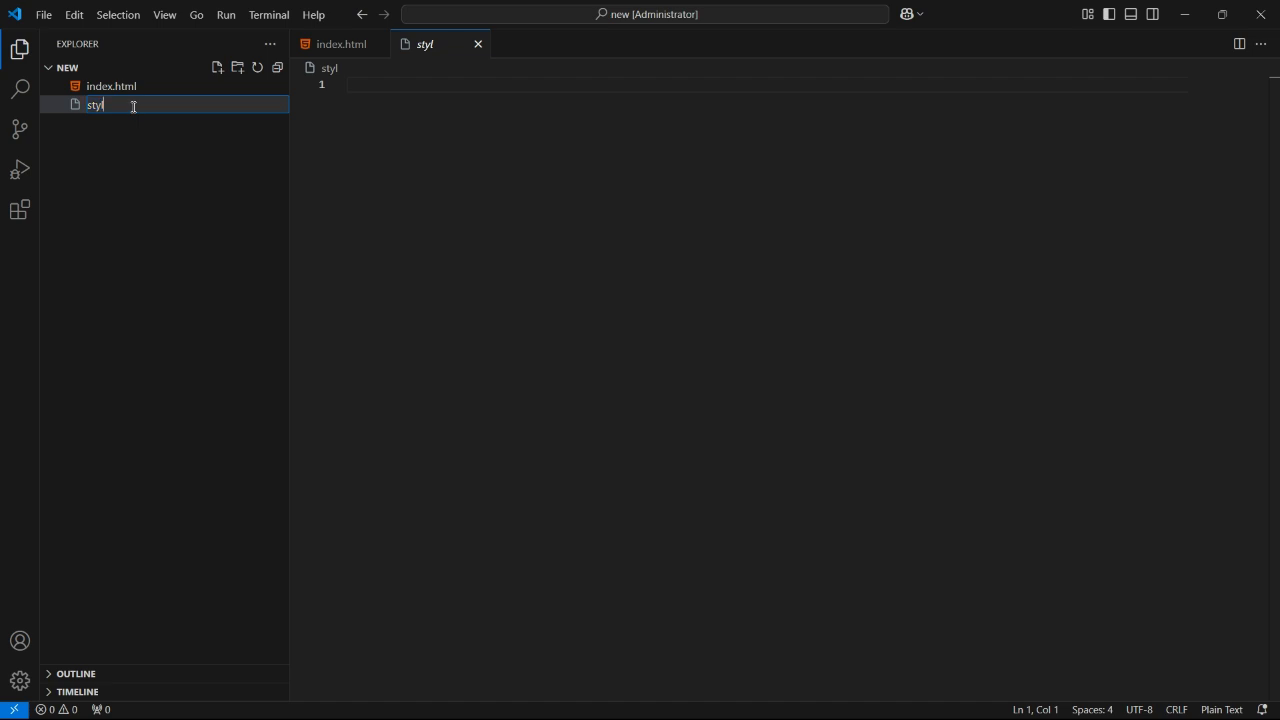
text(e.css)
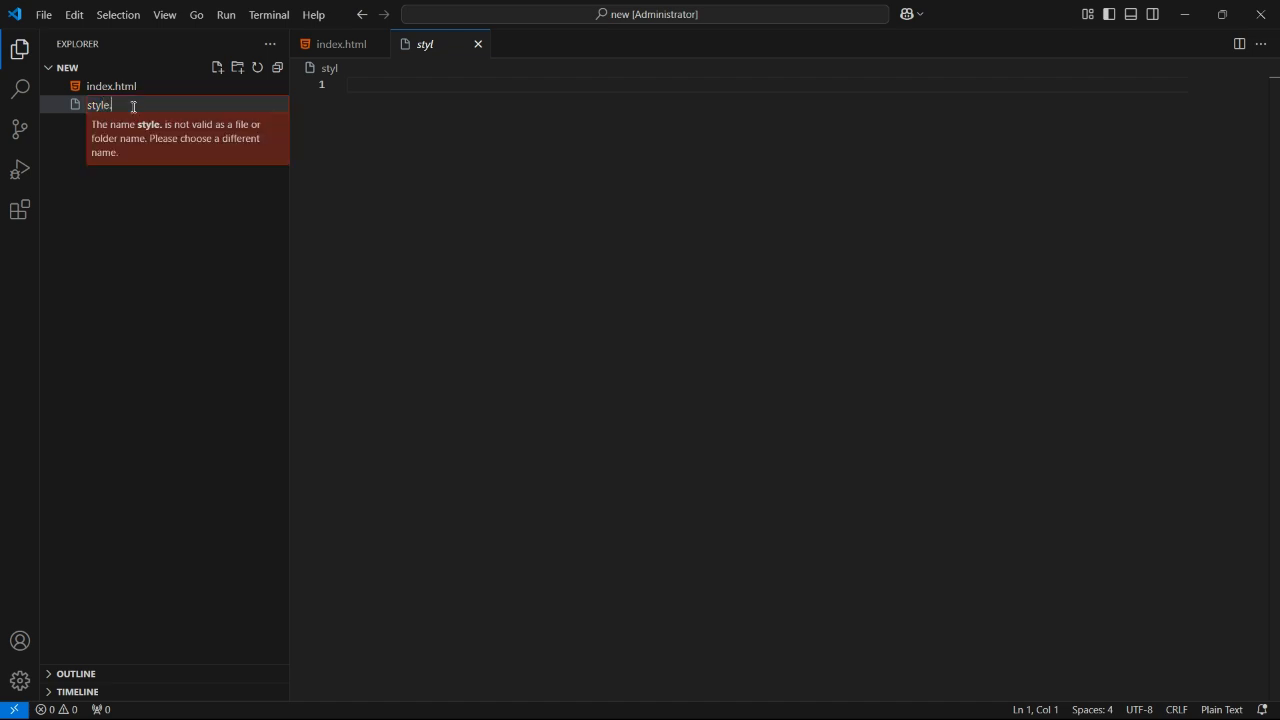
key(Return)
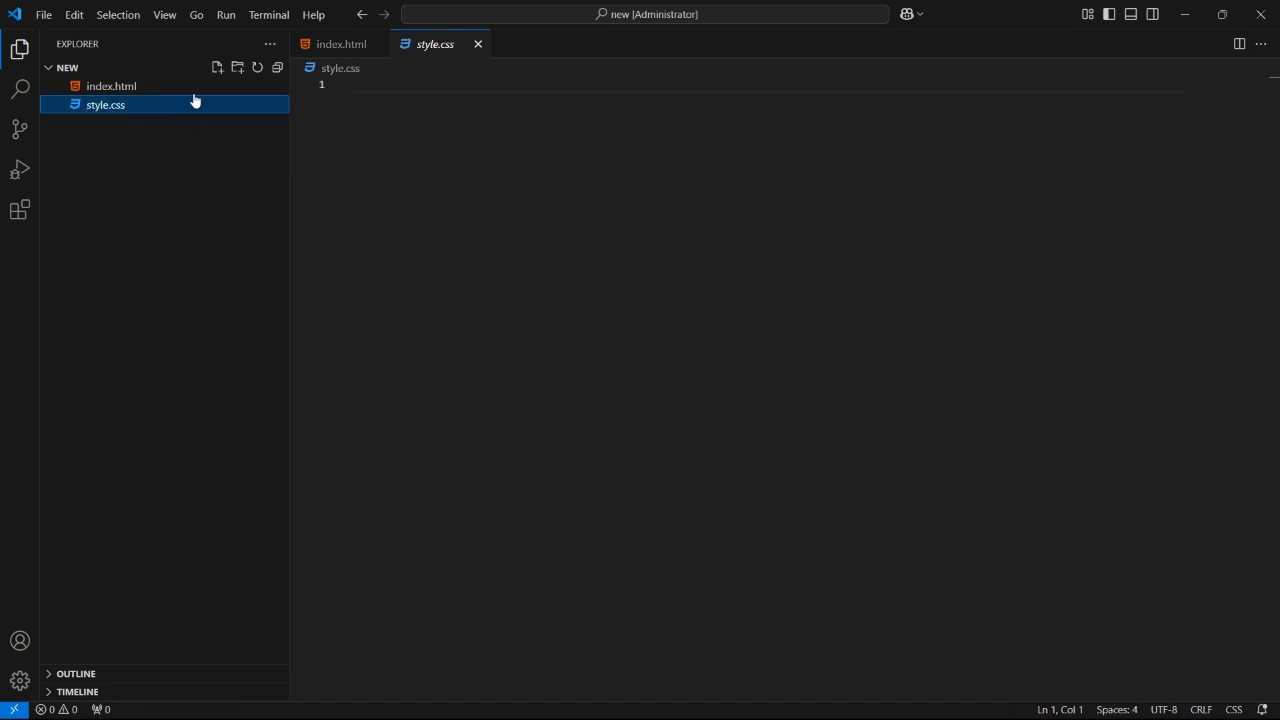
- Create a new file named script.js in the project folder
click(219, 70)
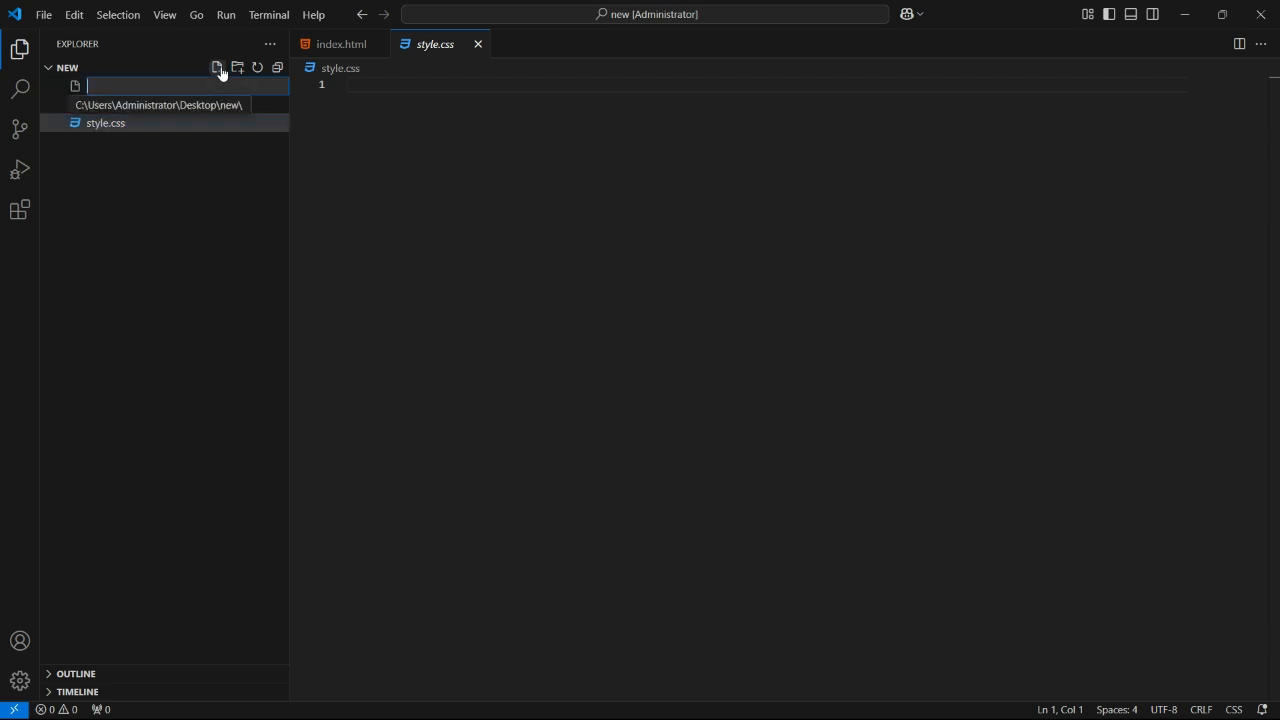
text(sc)
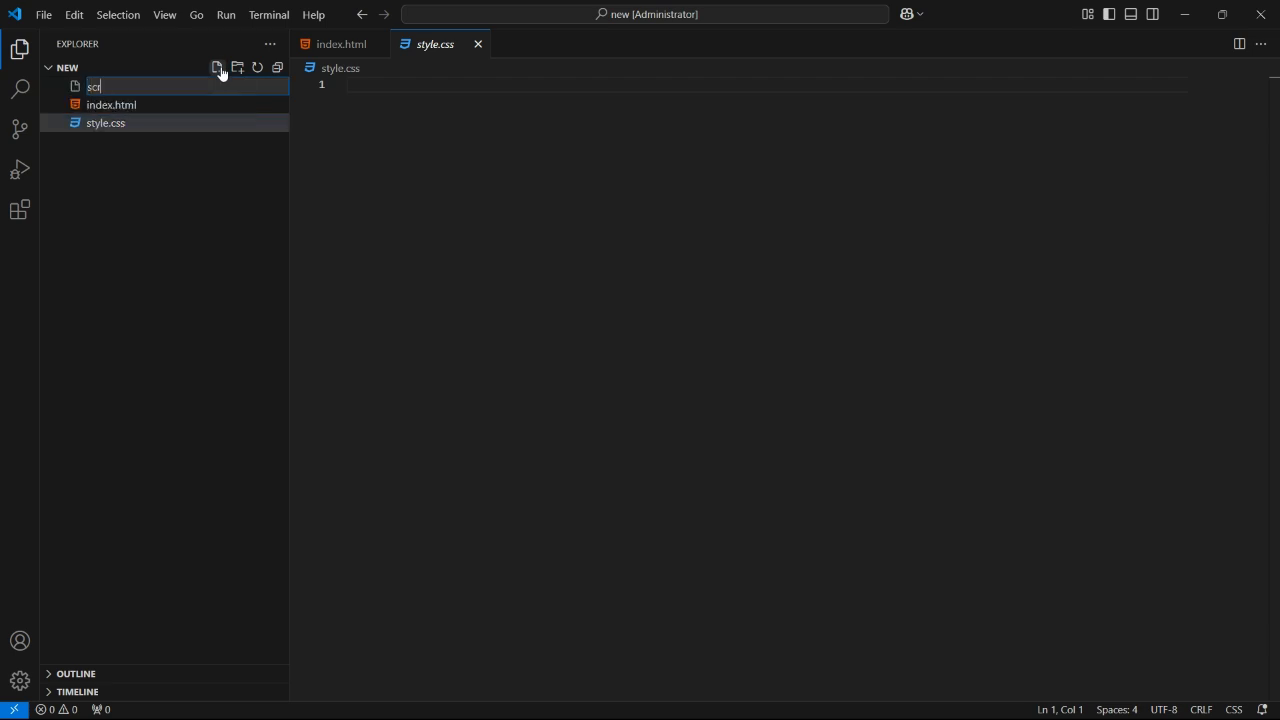
text(ript.js)
key(Return)
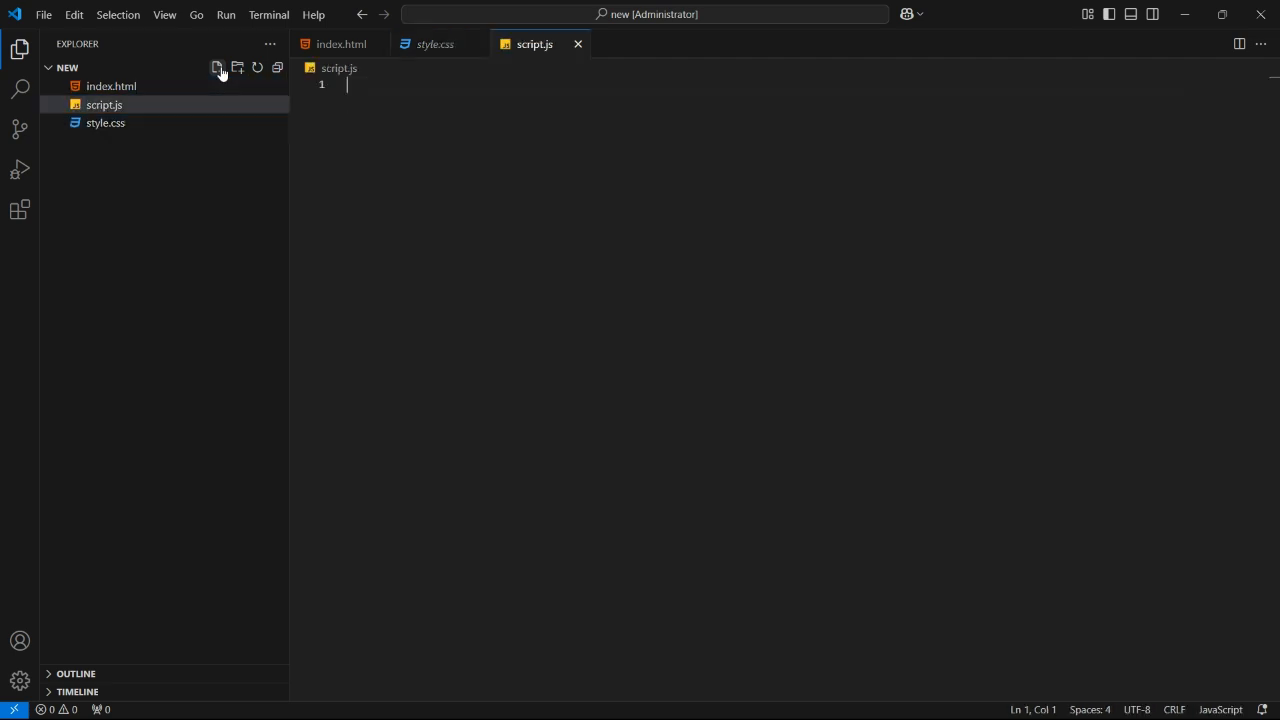
- Disable the Material Icon Theme extension, restart extensions, and enable it again
click(20, 210)
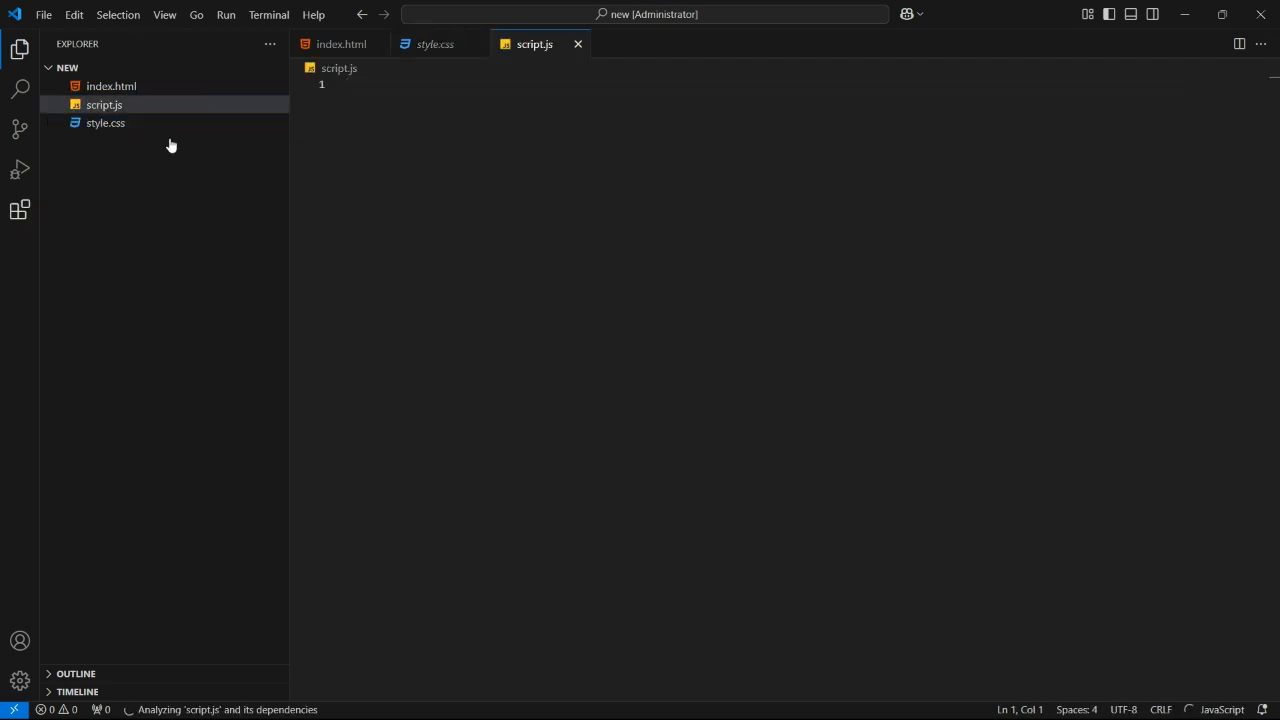
click(124, 137)
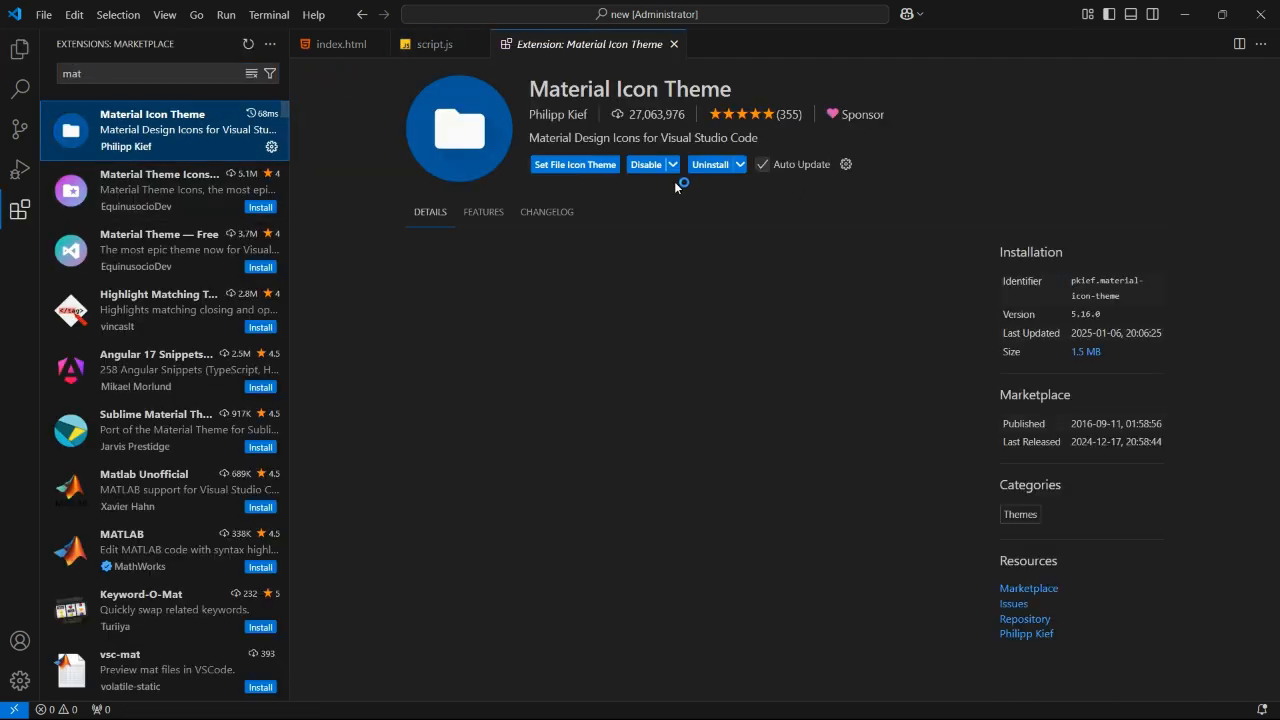
click(655, 166)
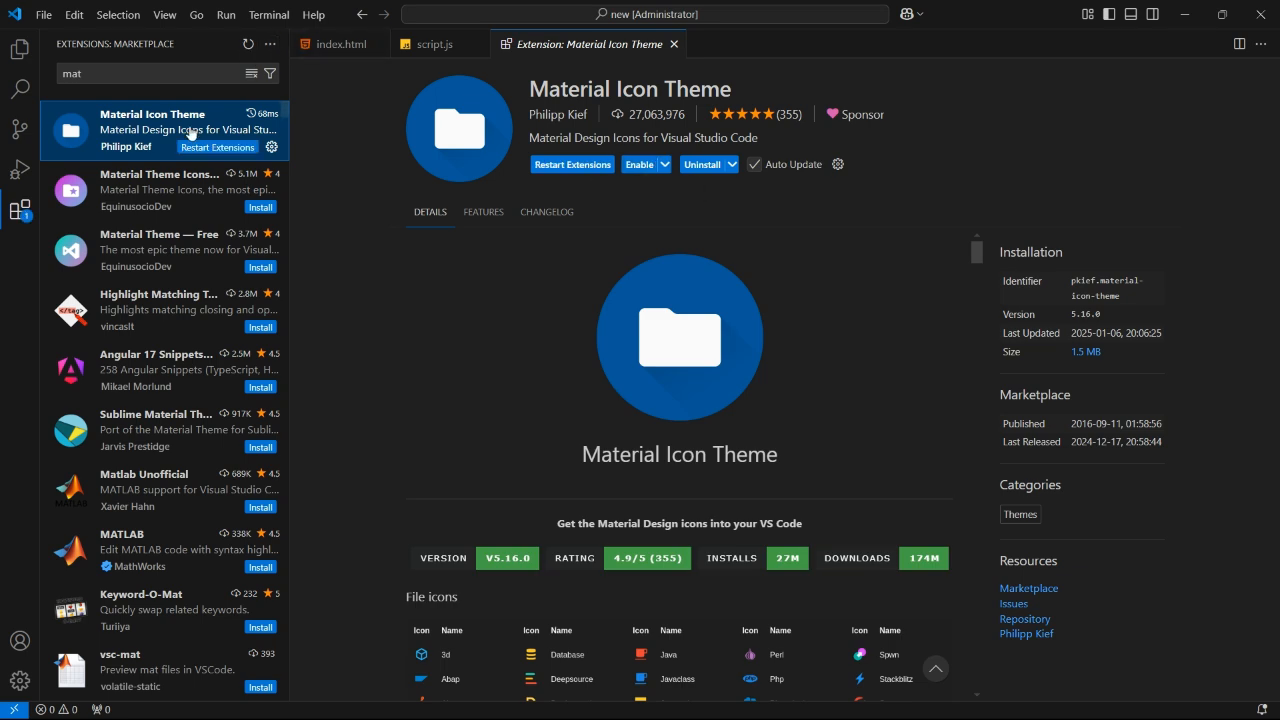
click(216, 147)
click(20, 49)
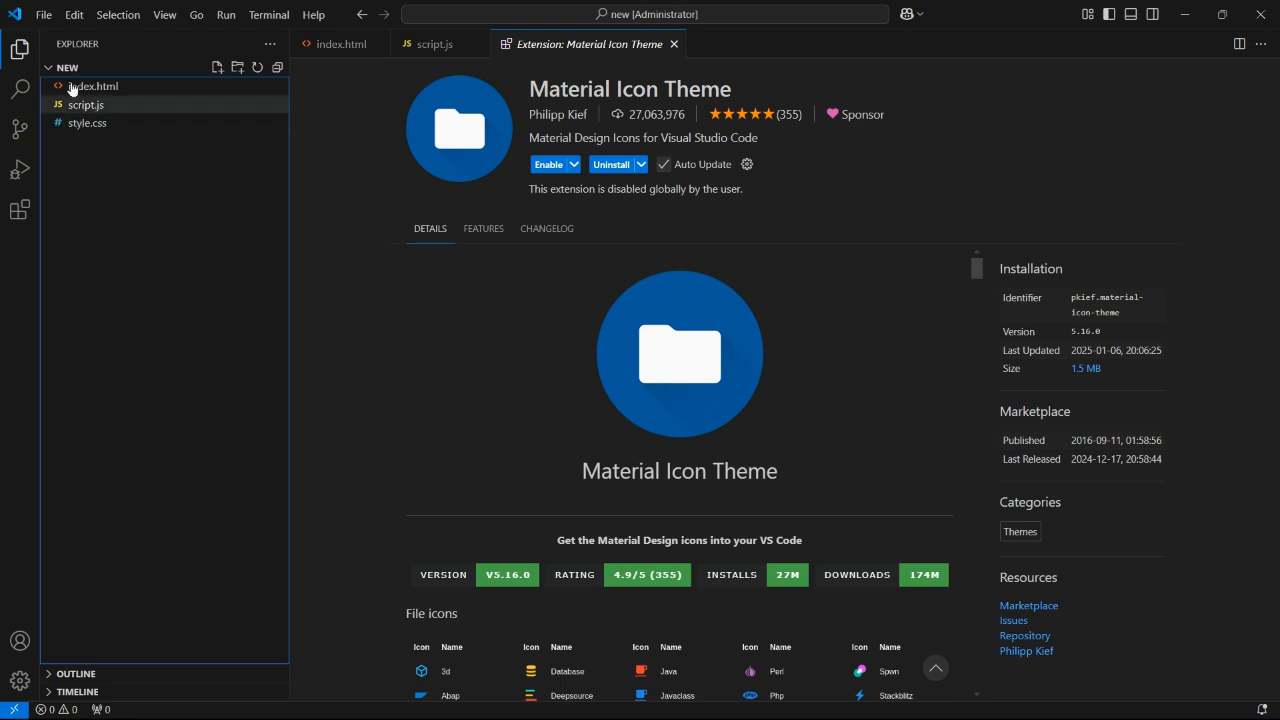
click(552, 165)
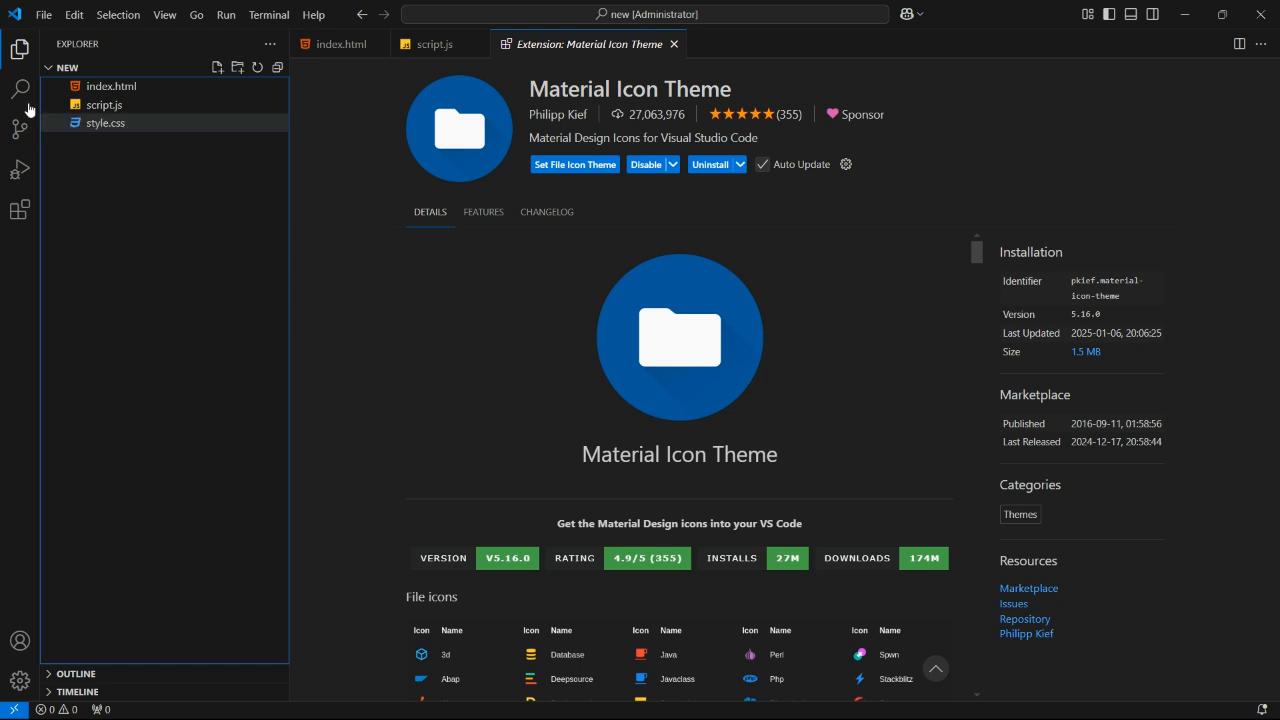
- Open index.html and insert the HTML boilerplate using the ! Emmet abbreviation
click(118, 89)
text(!)
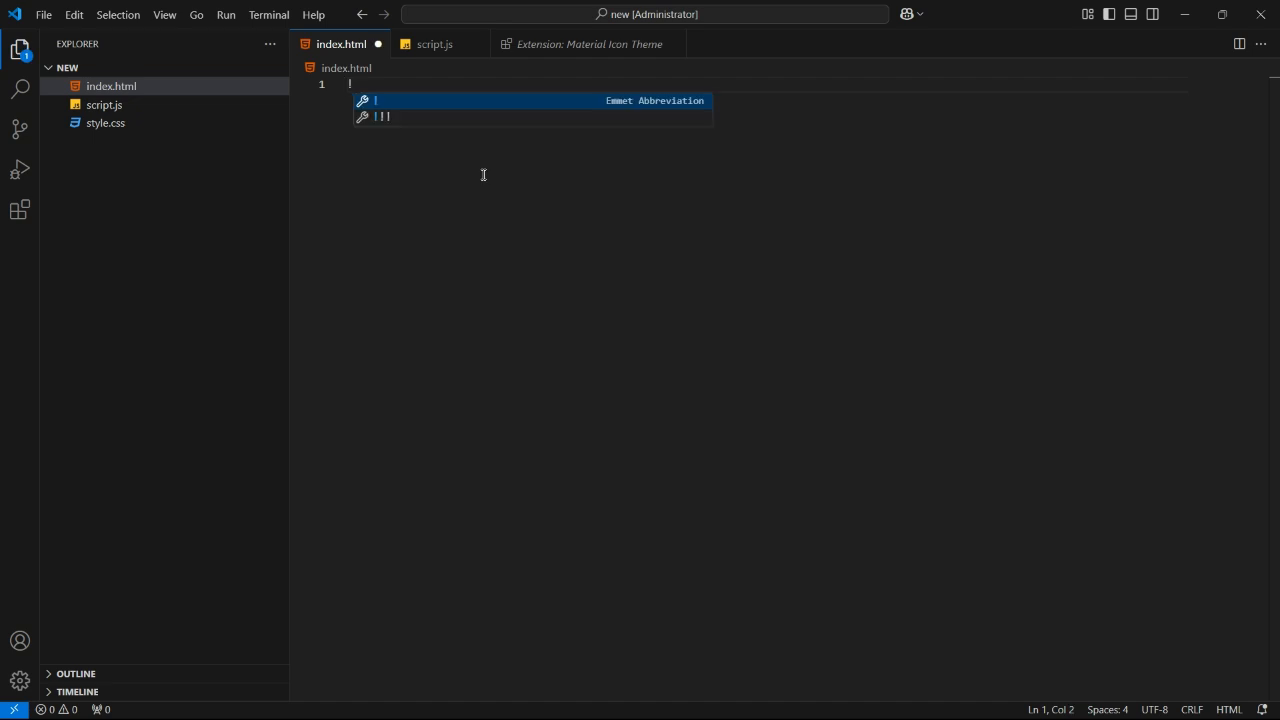
key(Tab)
click(413, 211)
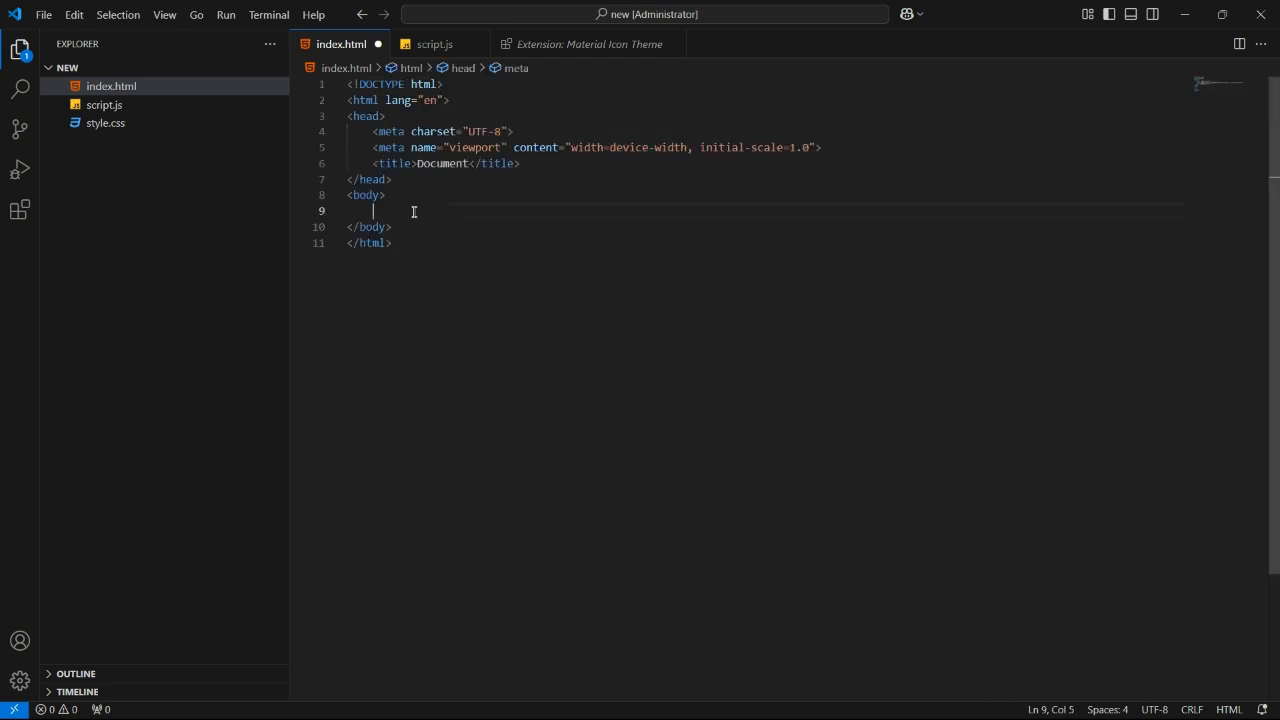
- Add a div inside the body containing the sample text sdkdslkd and sskd on separate lines, then format the document
text(div)
key(Tab)
key(Return)
key(Return)
key(Return)
text(sdkdslkd)
key(Return)
text(sskd)
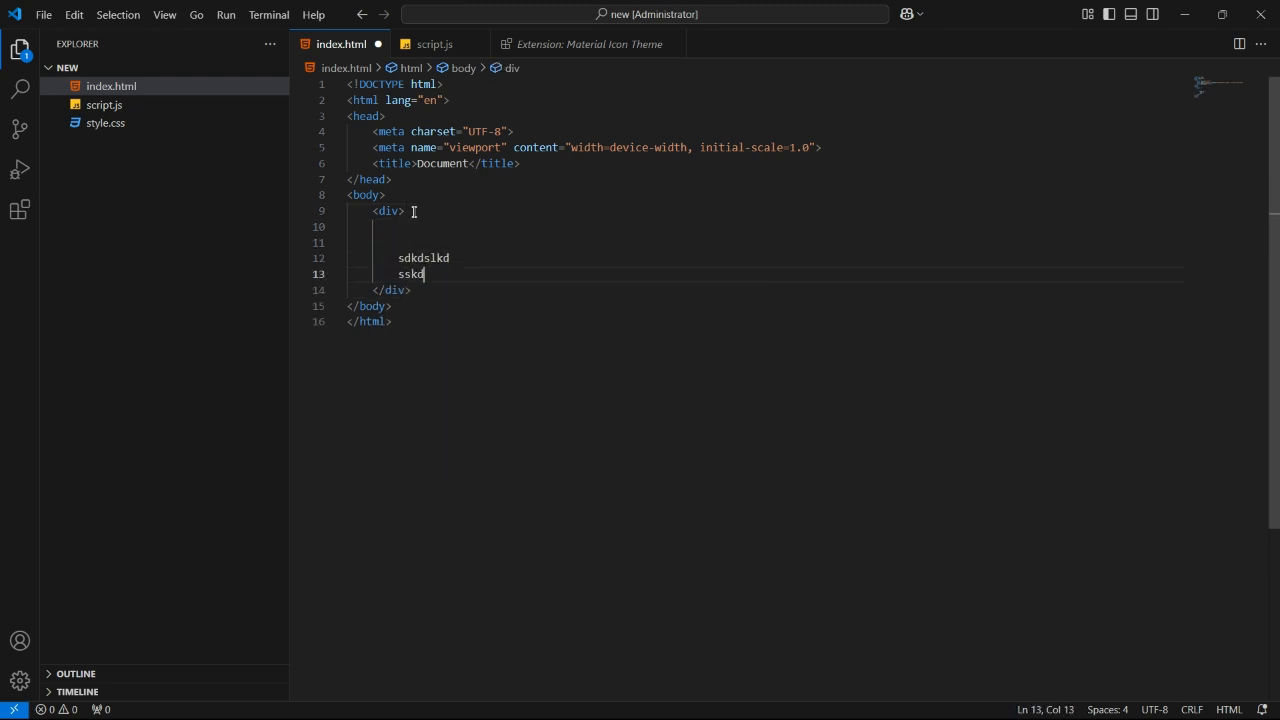
right_click(506, 314)
click(561, 481)
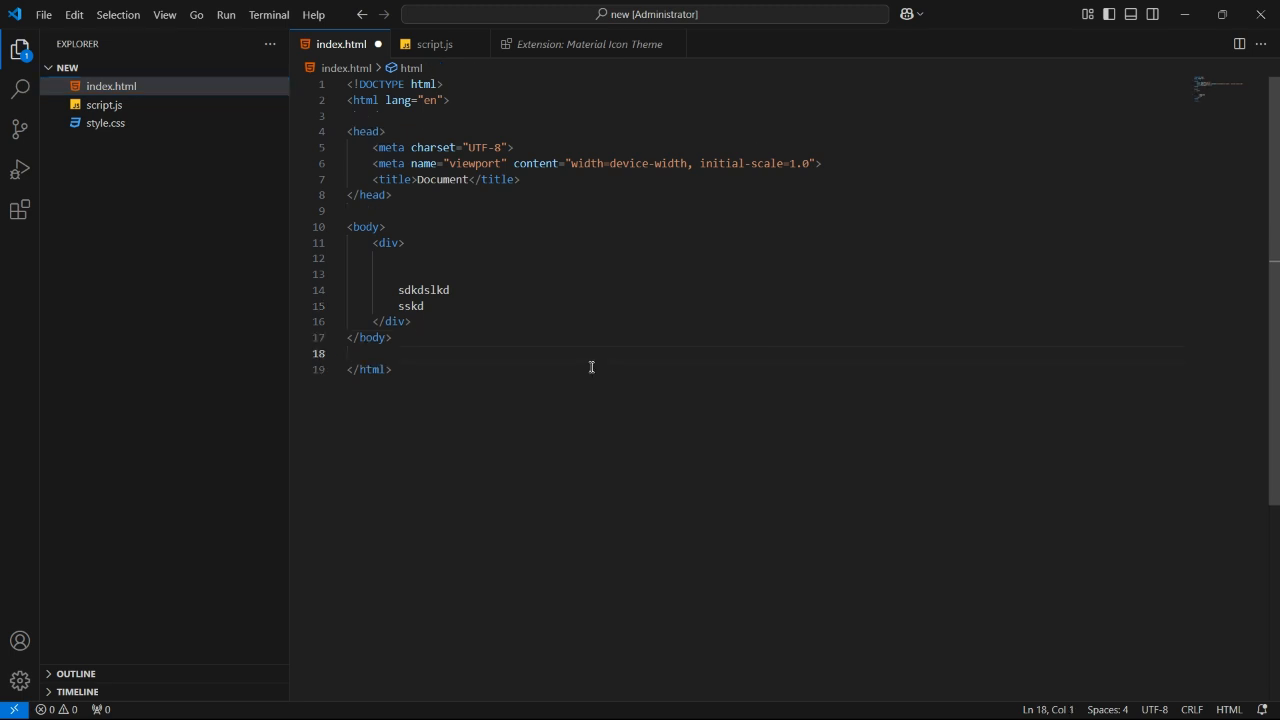
- Search the extensions marketplace for pr and install the Prettier - Code formatter extension
click(18, 211)
drag(103, 75, 62, 70)
key(BackSpace)
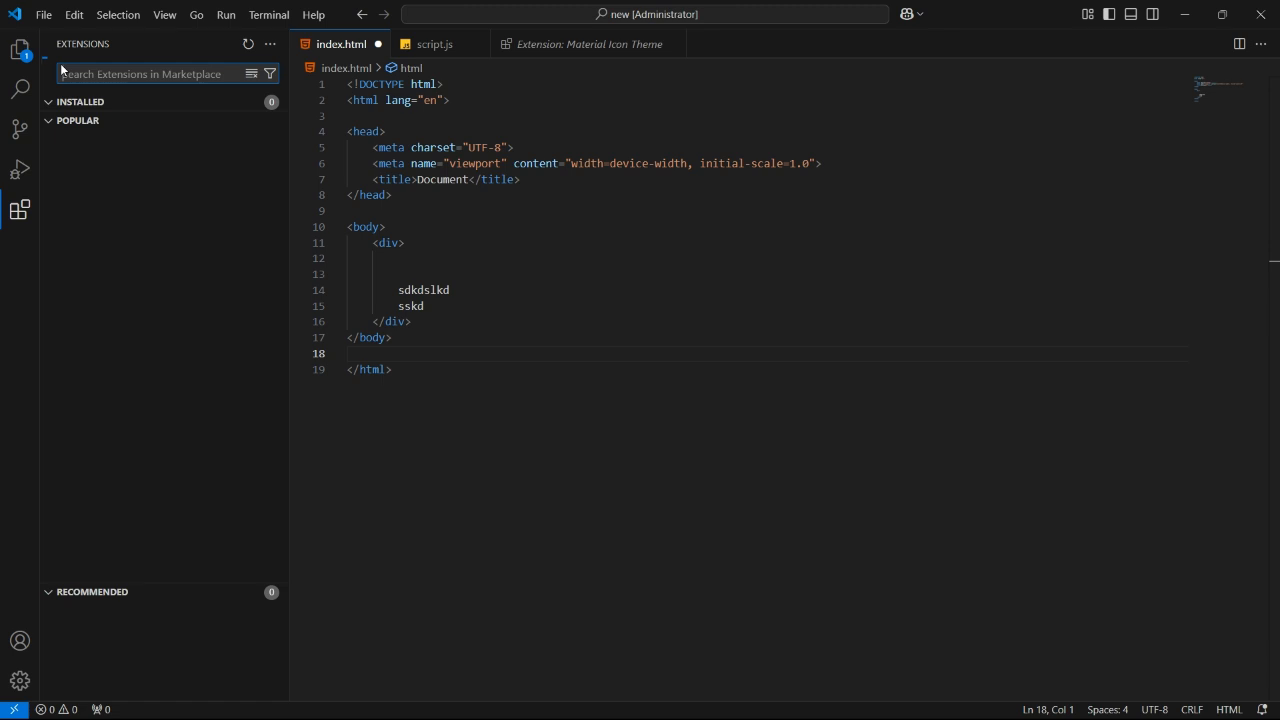
text(pr)
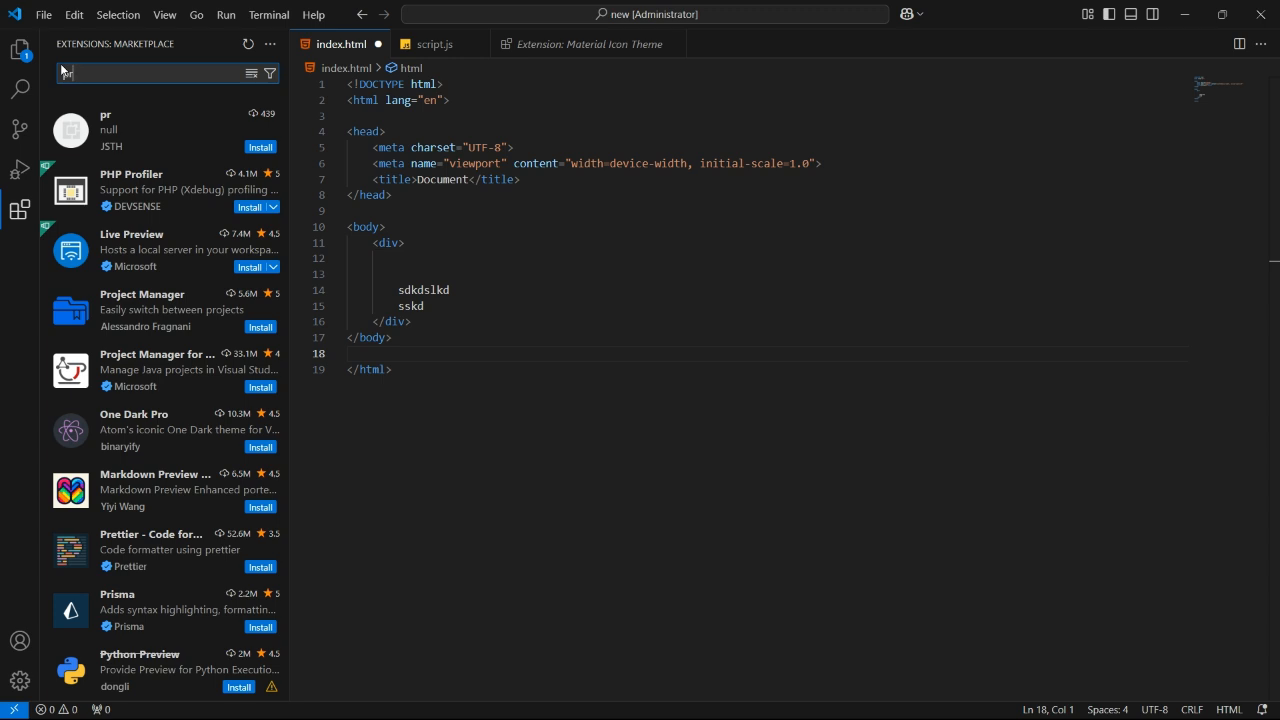
click(171, 562)
click(549, 165)
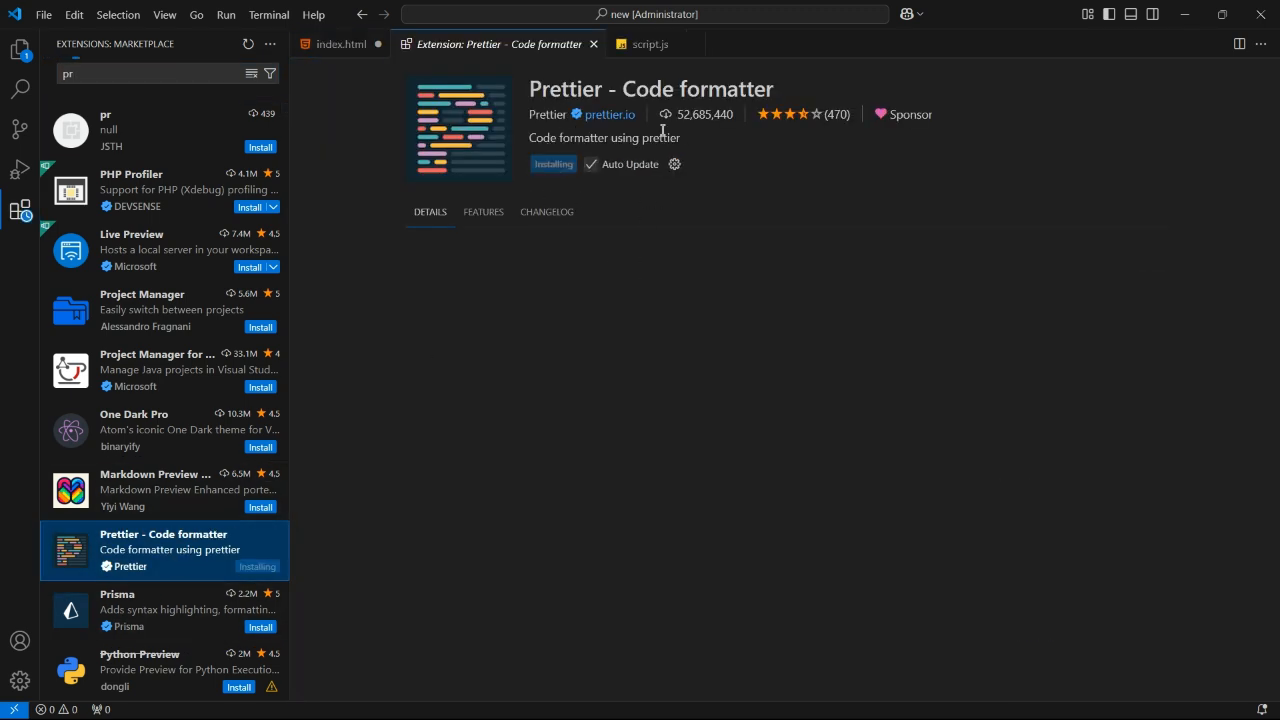
drag(624, 92, 775, 92)
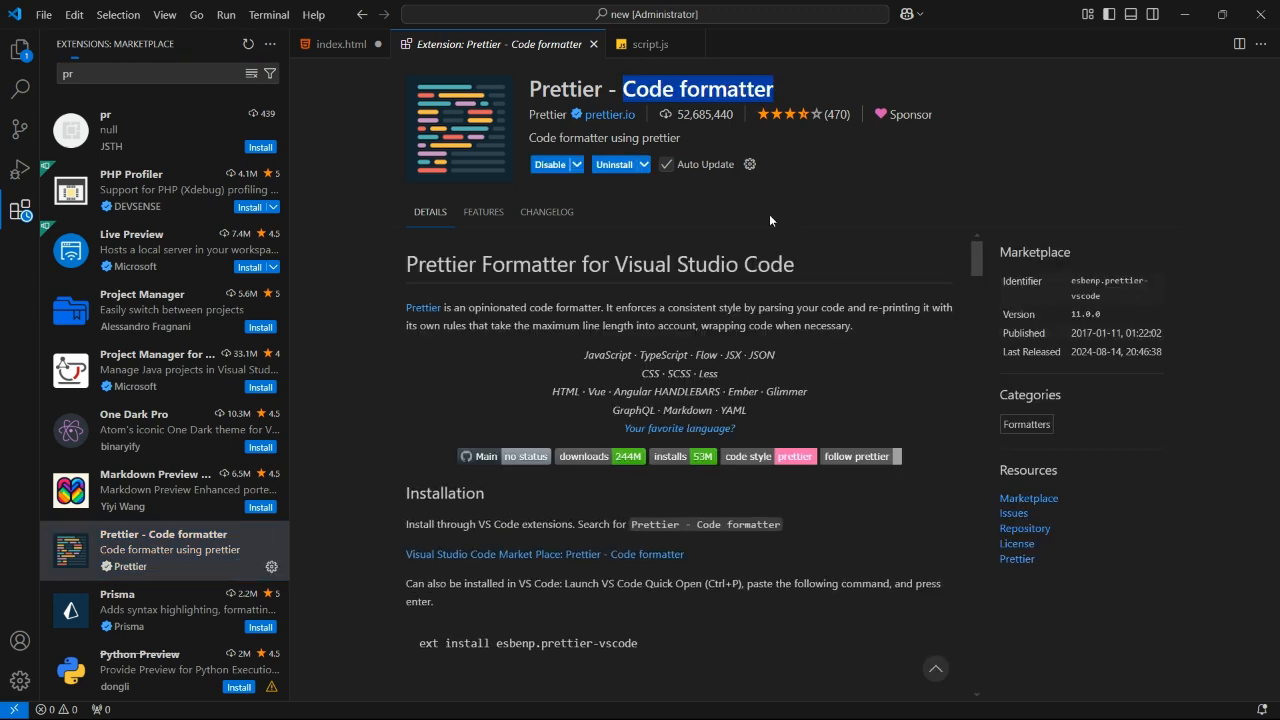
- Format index.html using the HTML Language Features formatter
click(342, 44)
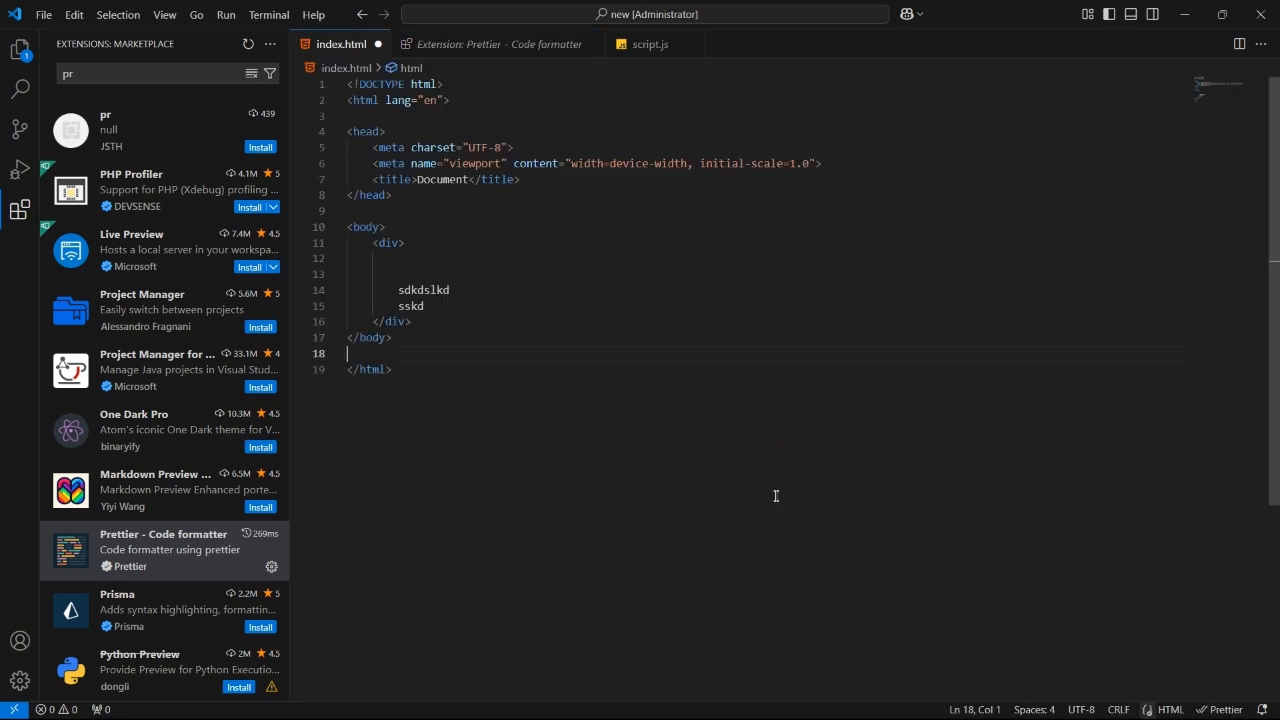
right_click(773, 494)
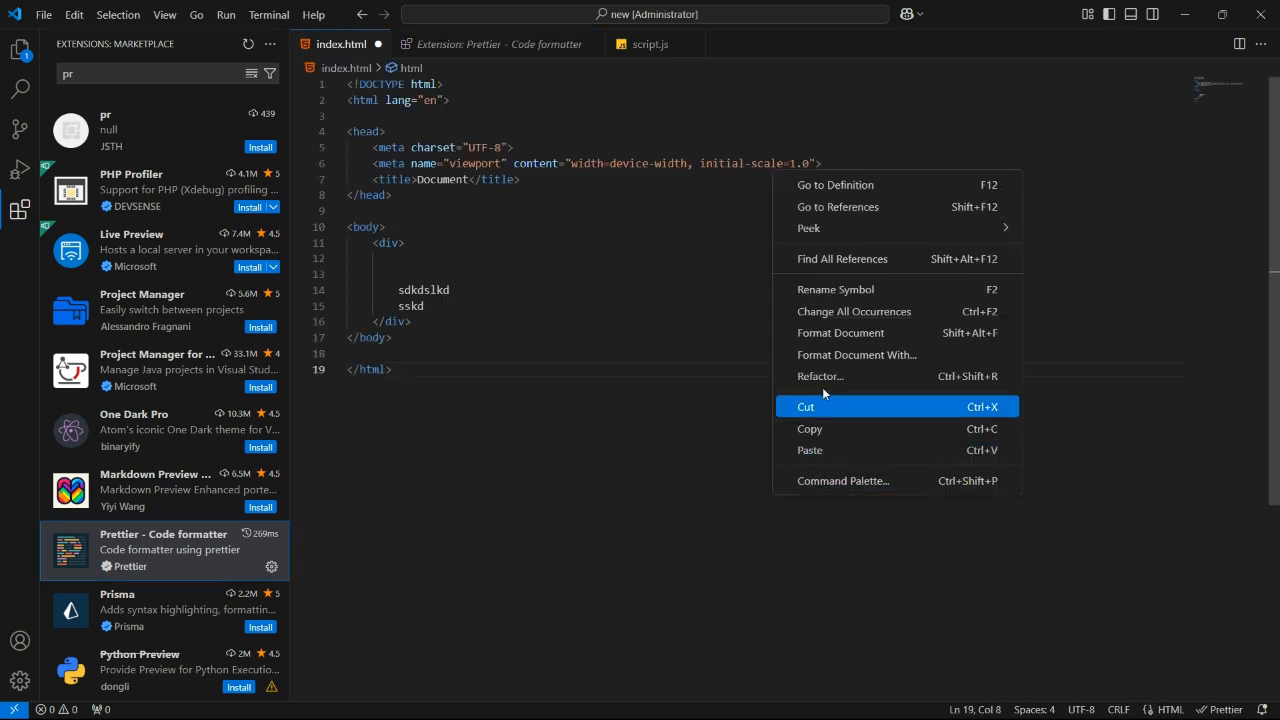
click(823, 357)
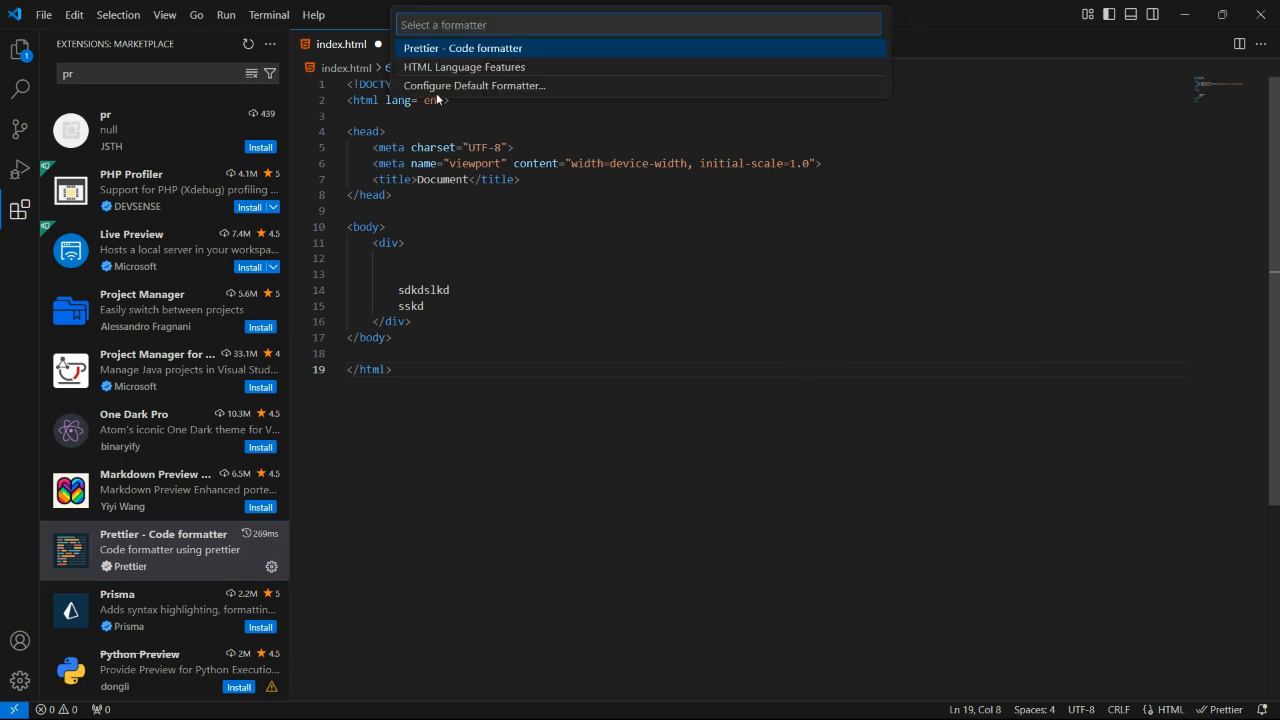
click(428, 66)
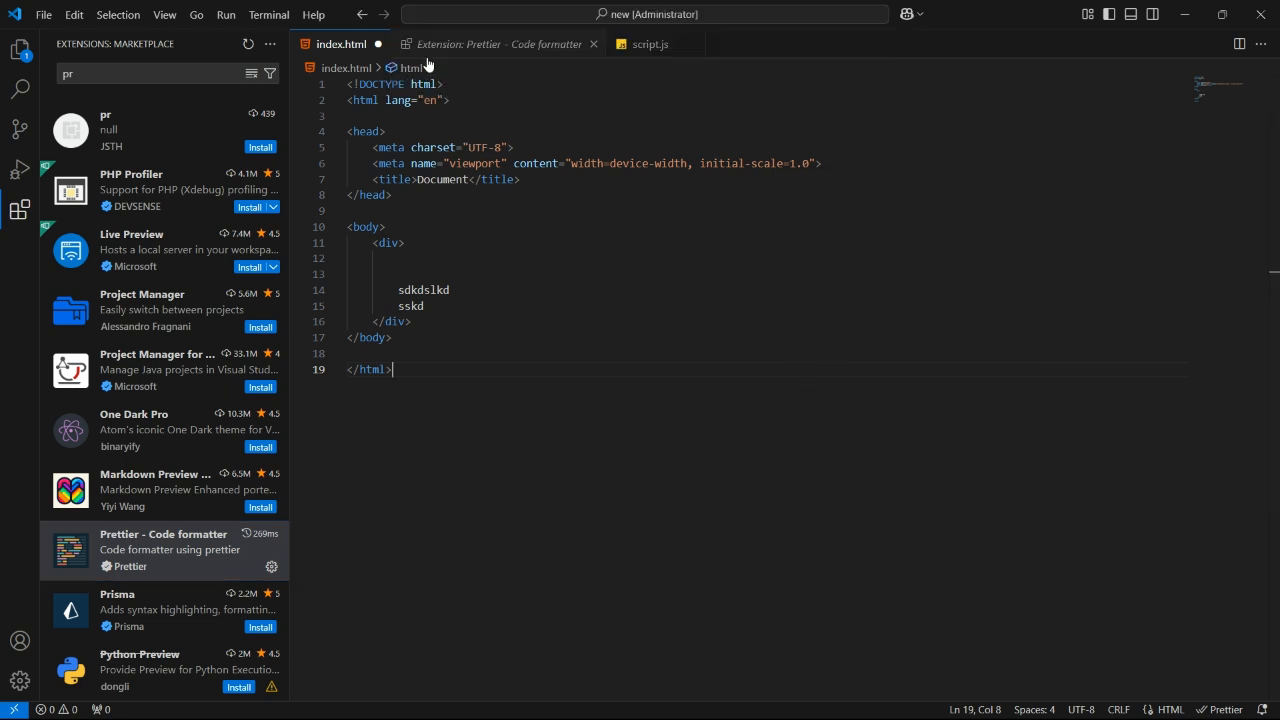
- Format index.html with Prettier - Code formatter and save the file
right_click(599, 295)
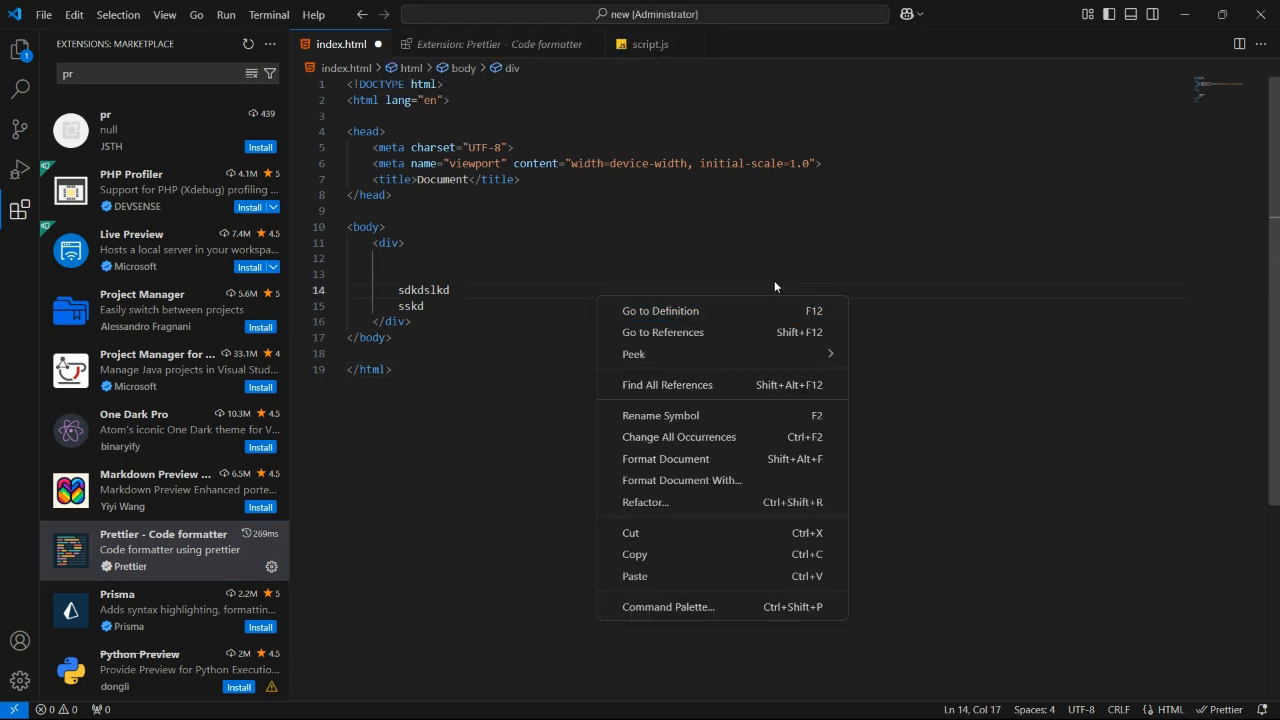
click(675, 487)
click(423, 48)
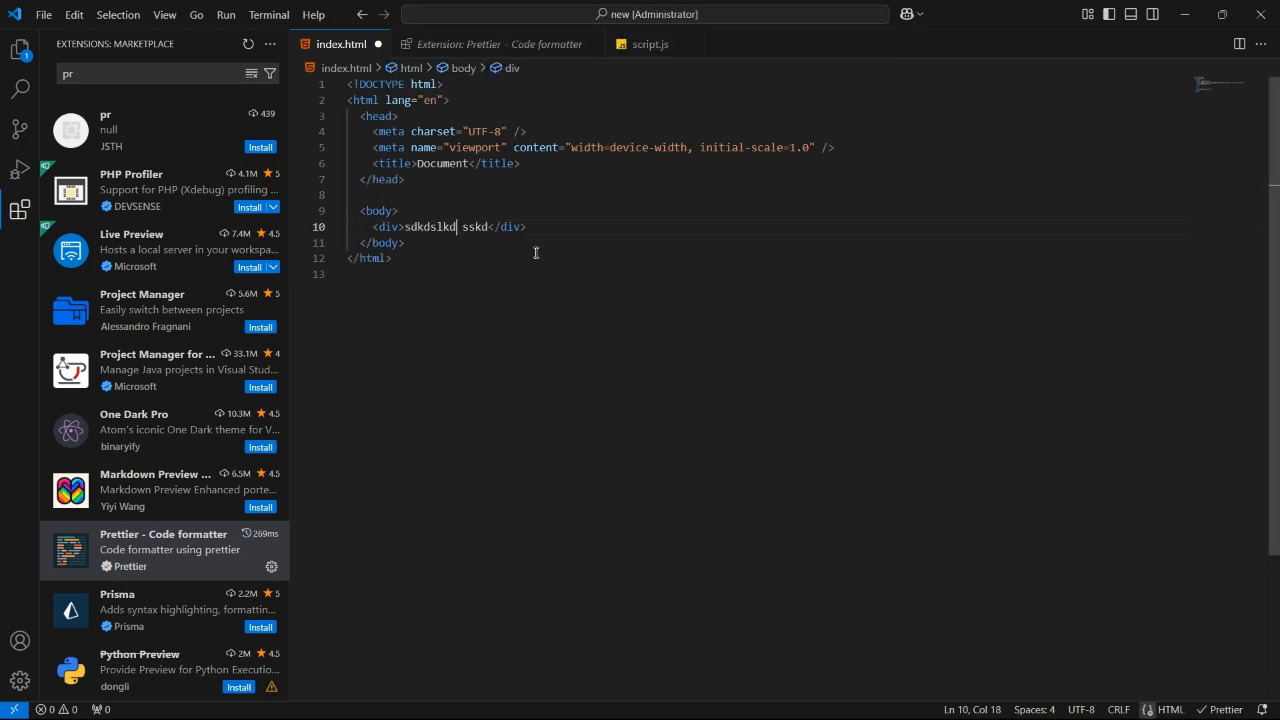
click(654, 287)
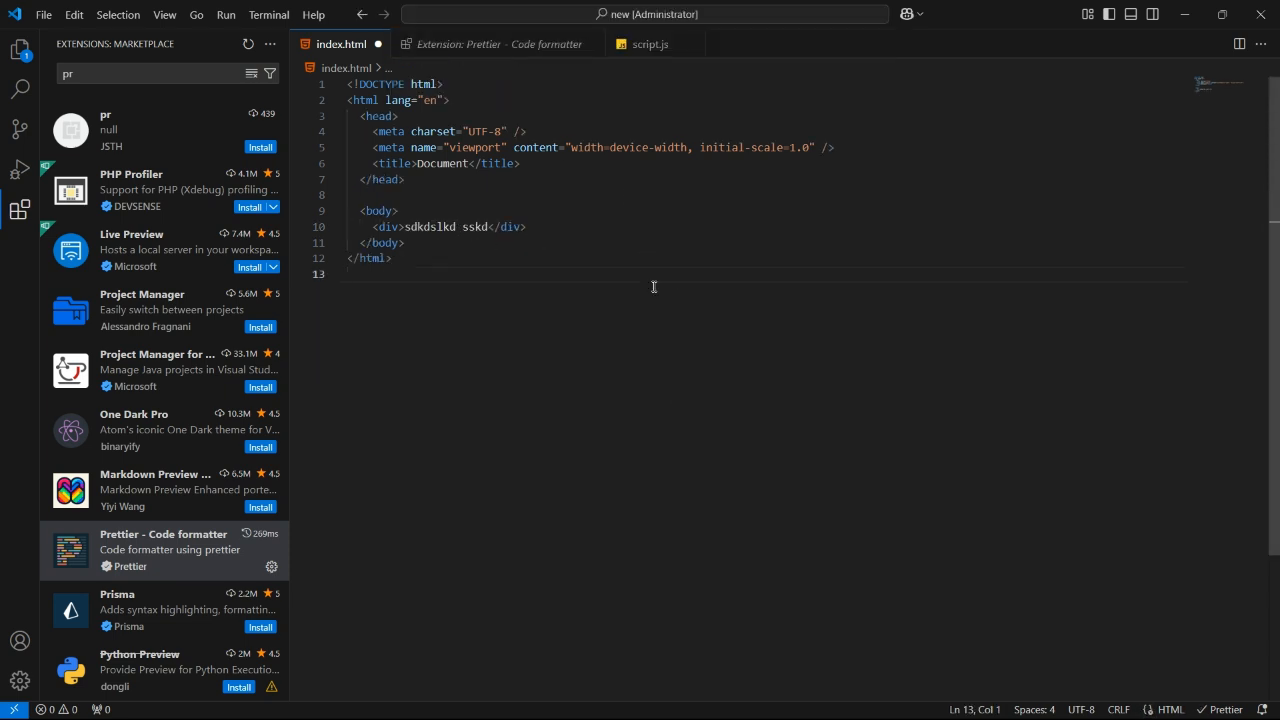
key(ctrl+s)
- Open index.html through Quick Open by searching for in
click(17, 49)
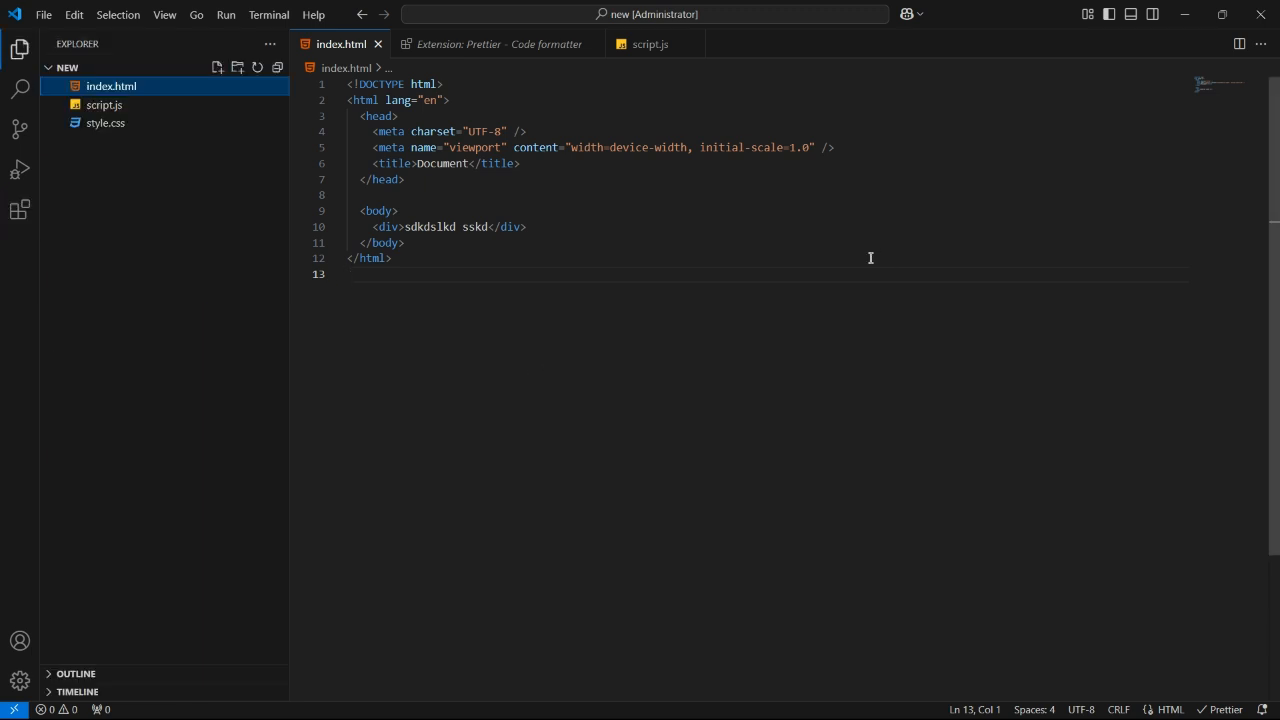
key(ctrl+p)
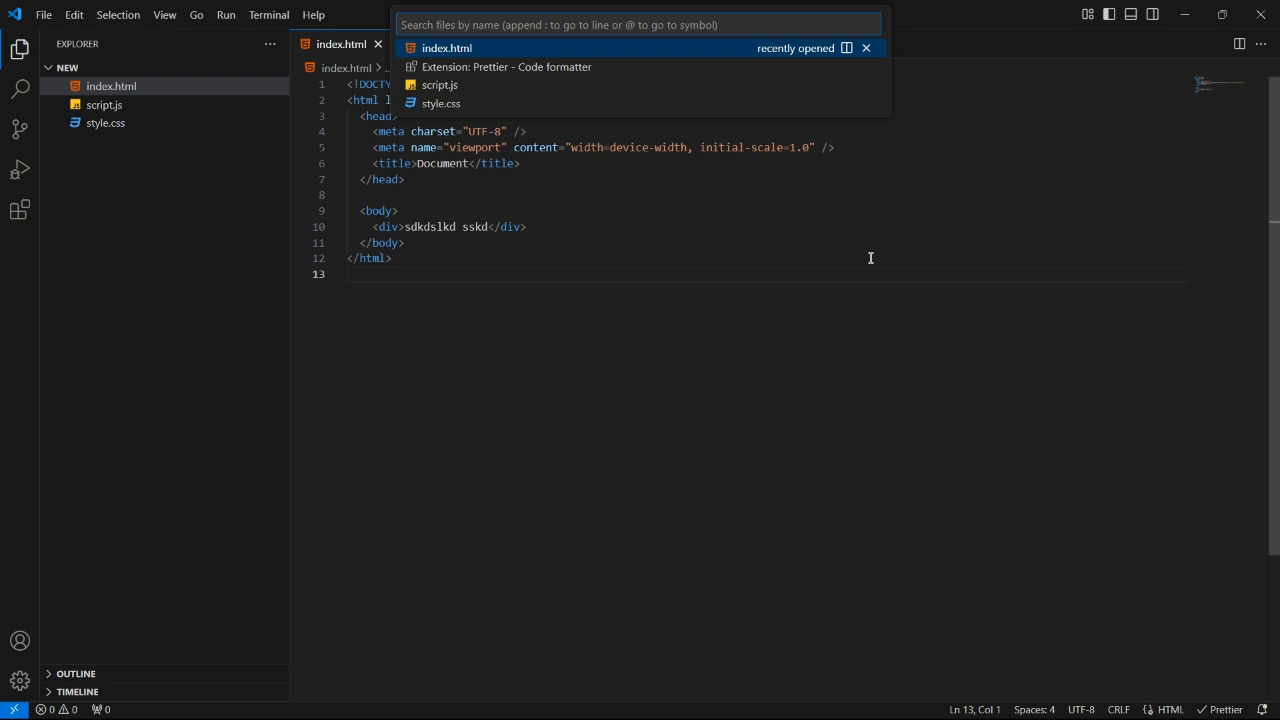
text(in)
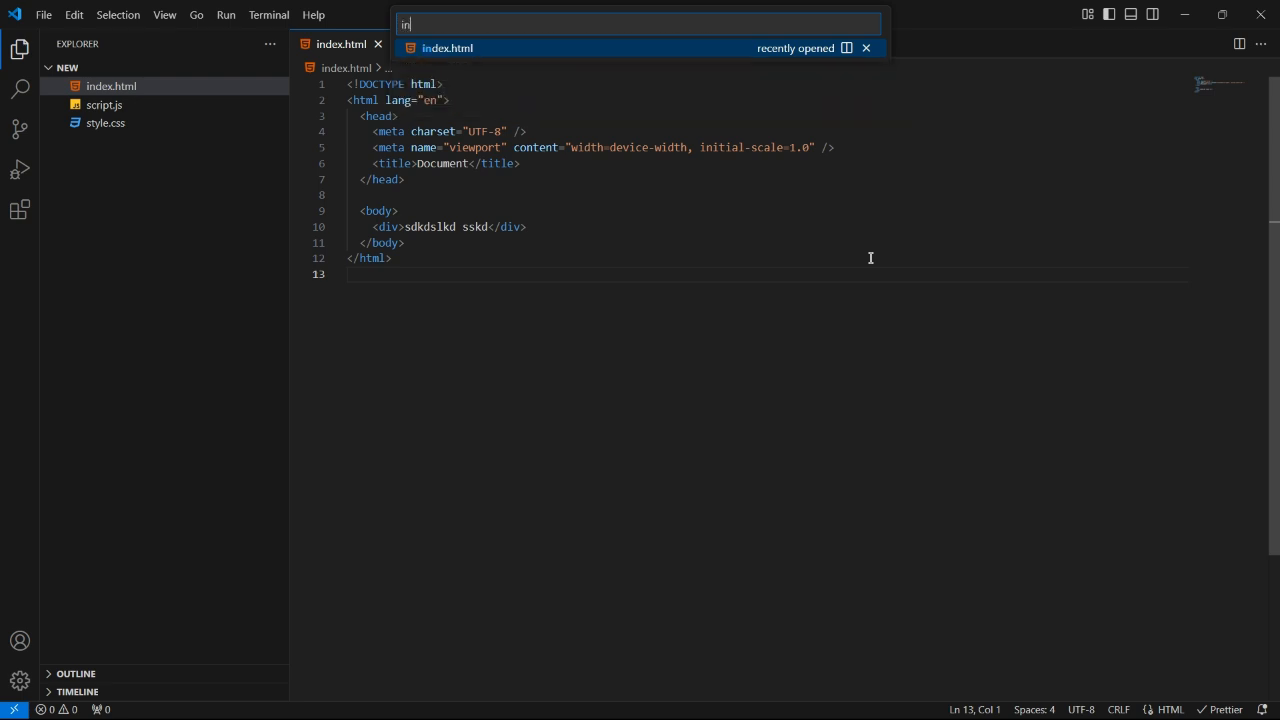
key(Return)
- Open style.css through Quick Open by searching for s
key(ctrl+p)
text(s)
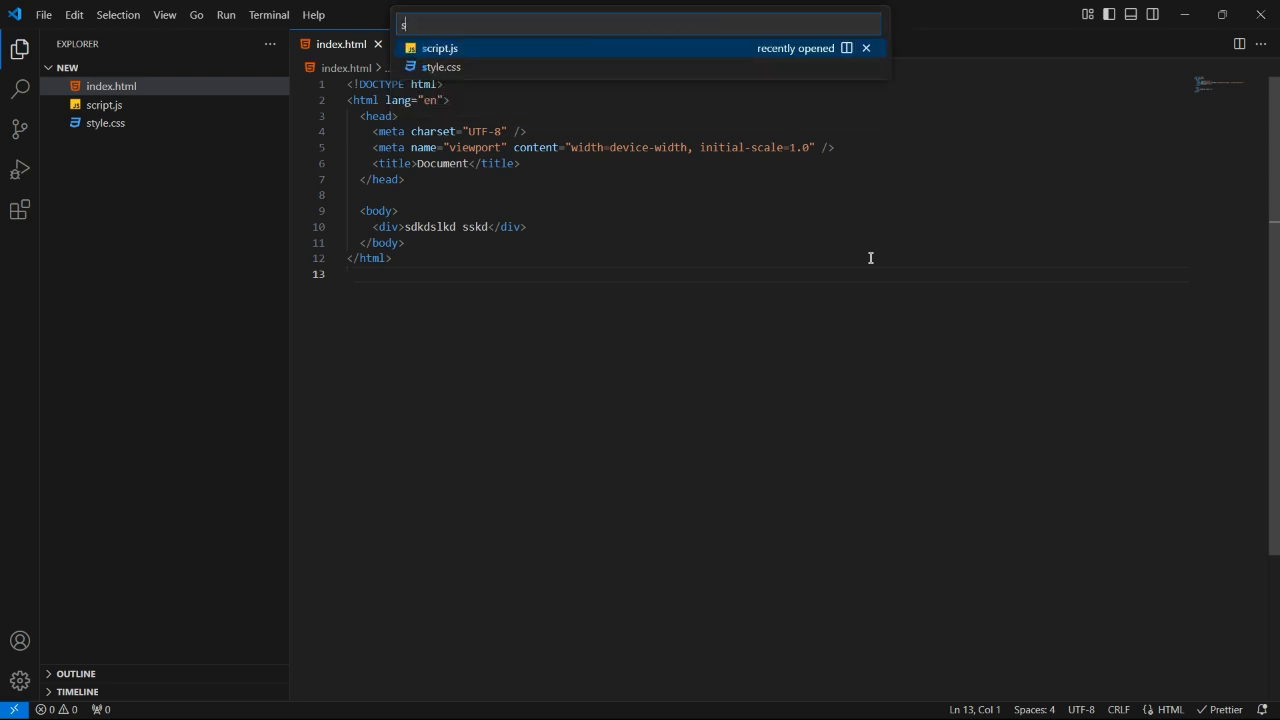
key(Down)
key(Return)
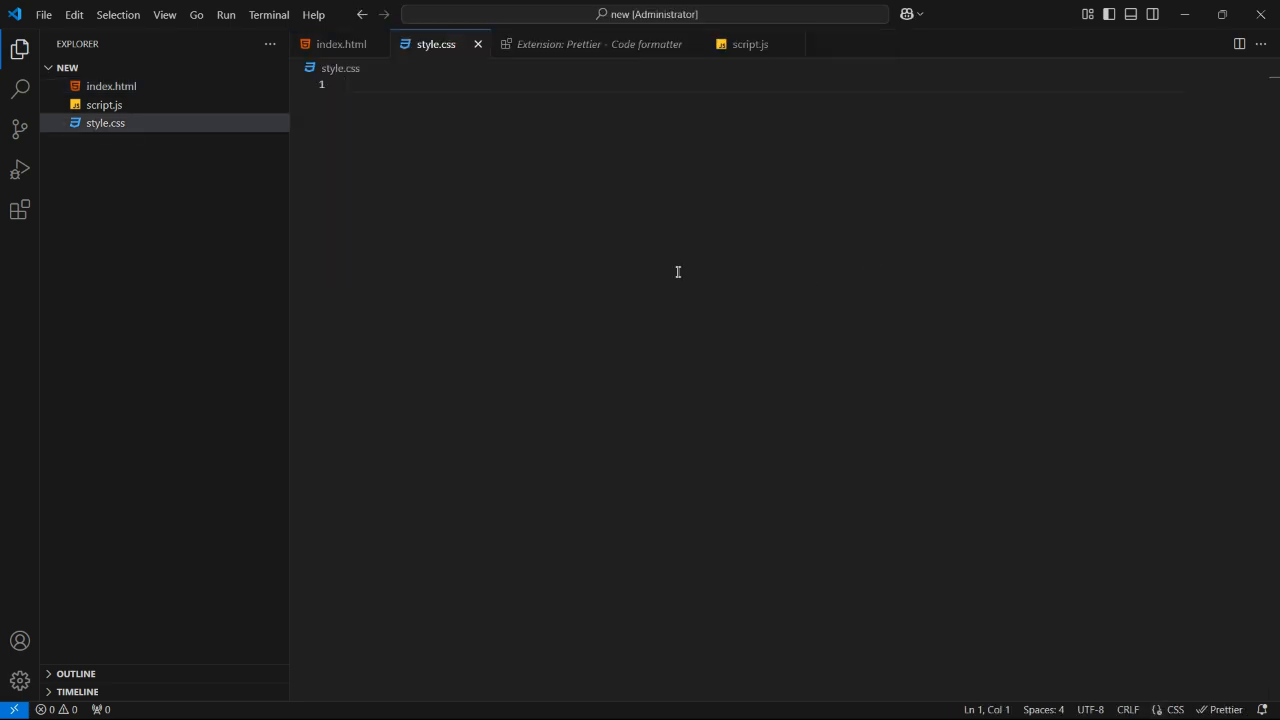